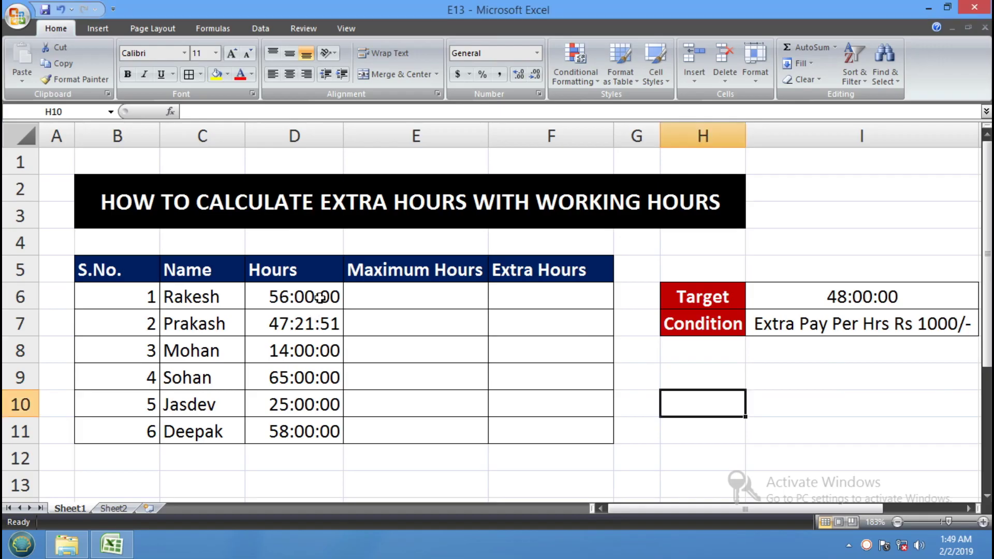
Enter the label WH in H9 with the value 8 in I9
drag(320, 296, 313, 430)
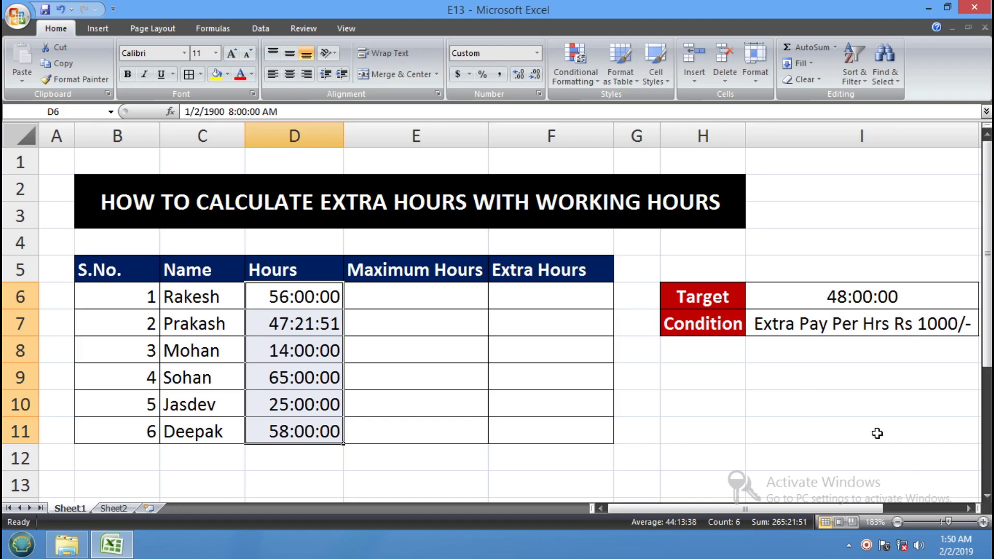
click(758, 393)
click(720, 380)
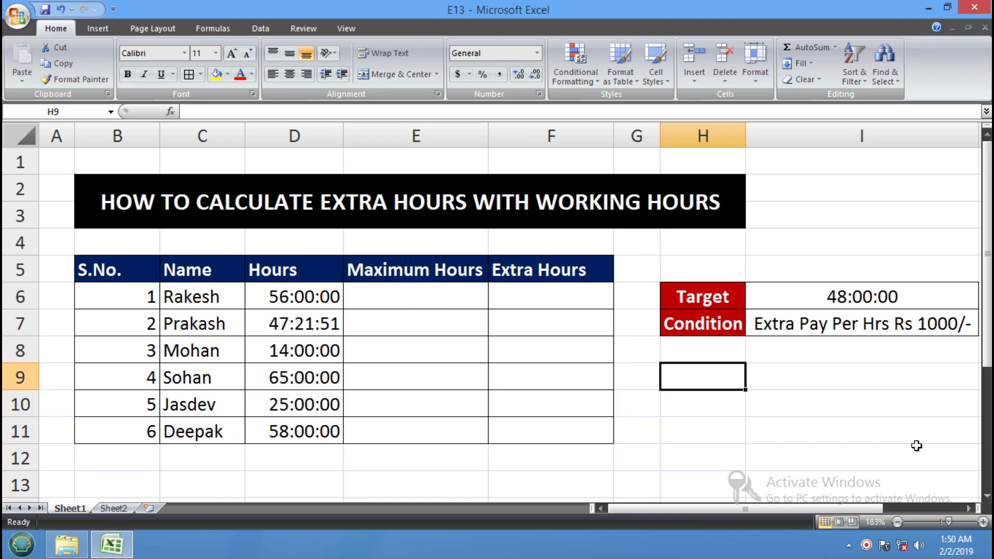
text(WH)
key(Tab)
text(8)
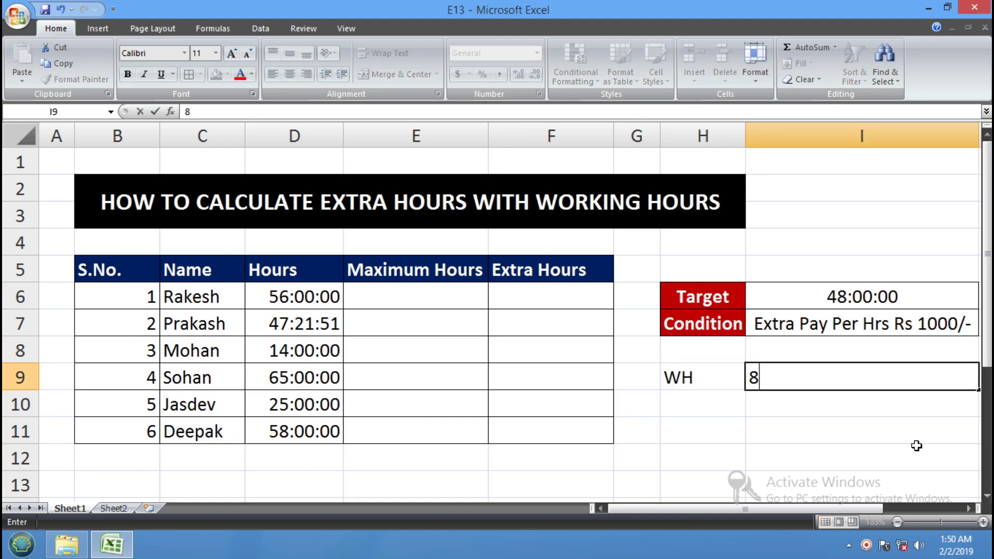
key(Return)
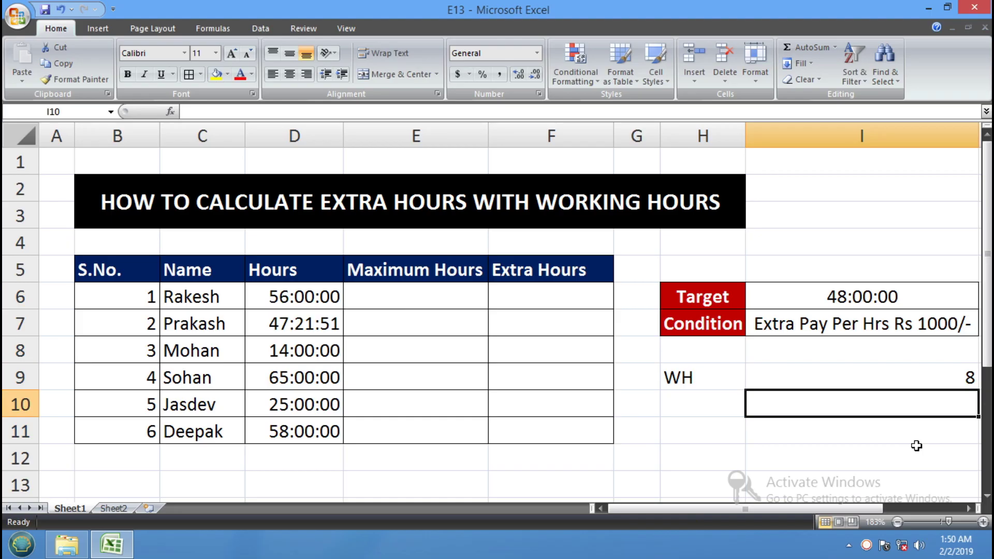
Add the label WEEKS in H10 with the value 6 in I10
key(Left)
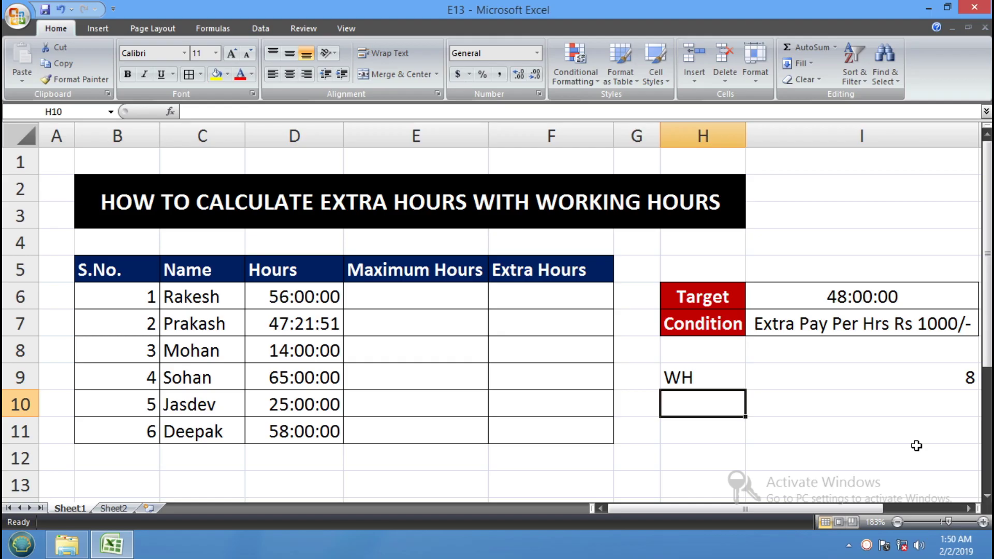
text(WEEK)
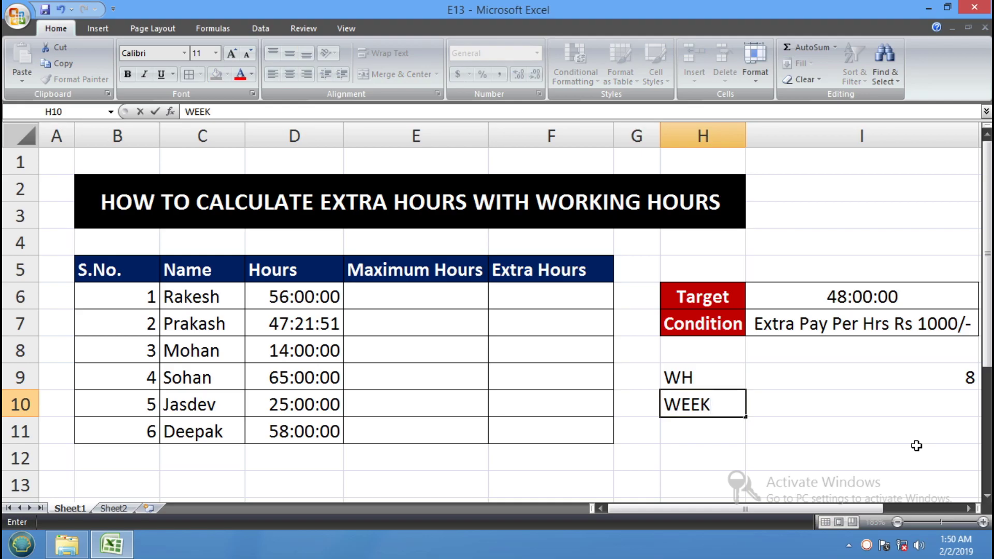
key(Right)
key(Left)
key(F2)
text(S)
key(Return)
key(Up)
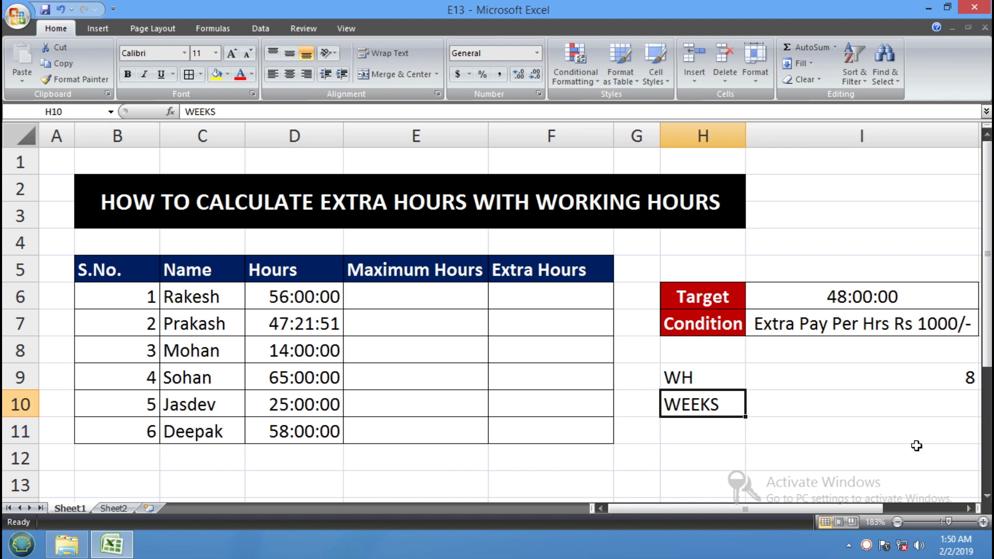
key(Right)
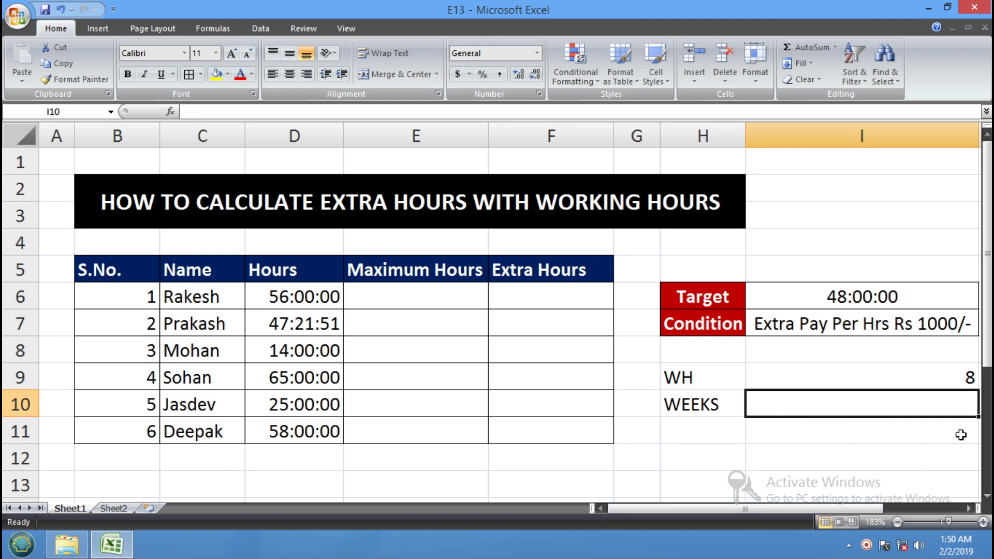
text(6)
key(Return)
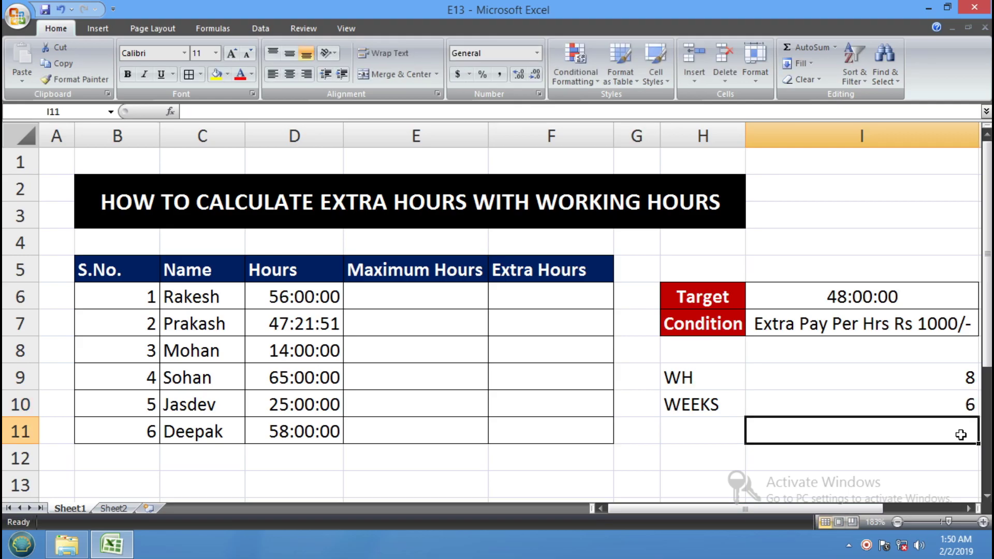
Enter =I9*I10 in I11 to get 48, then select the H9:I11 helper block
text(=)
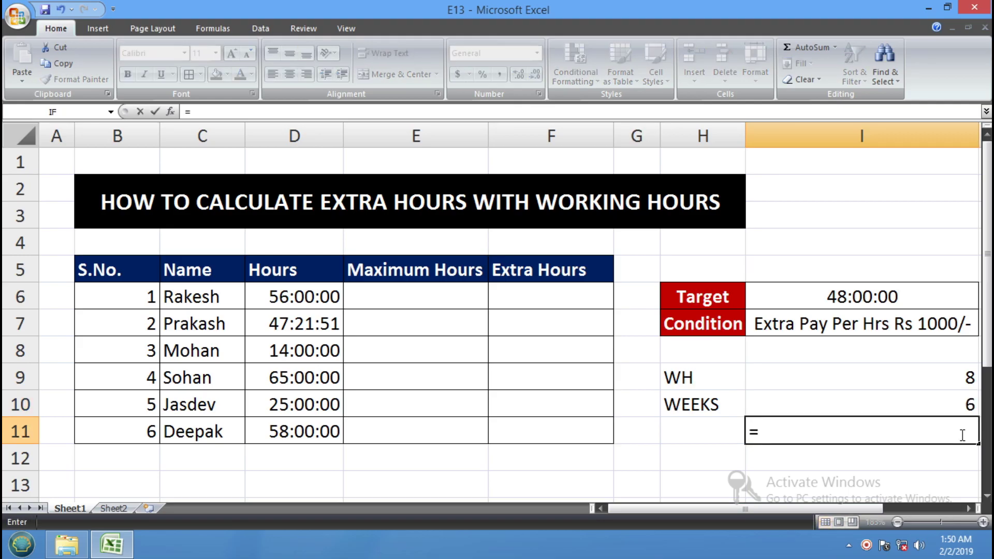
click(904, 377)
text(*)
click(911, 398)
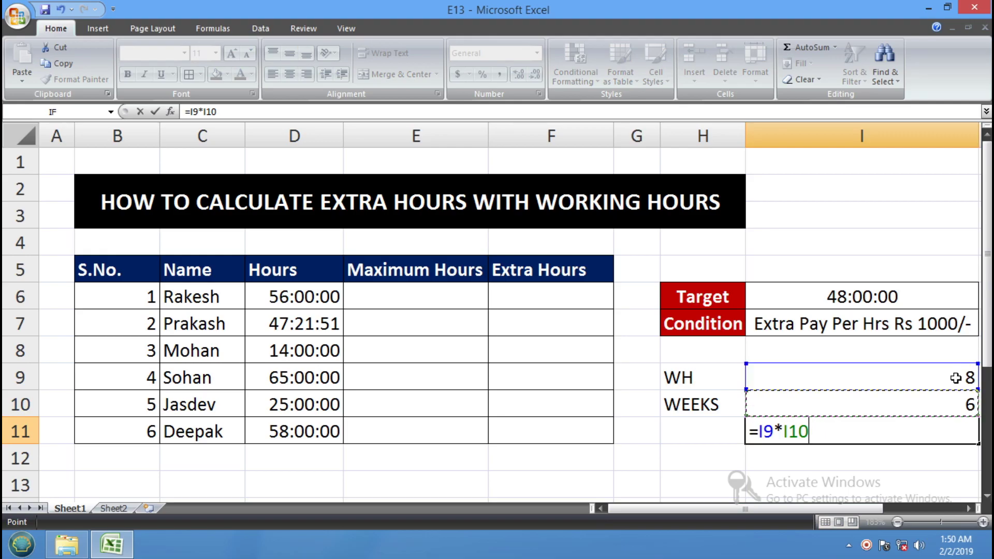
key(Return)
click(940, 423)
click(714, 366)
drag(714, 366, 901, 430)
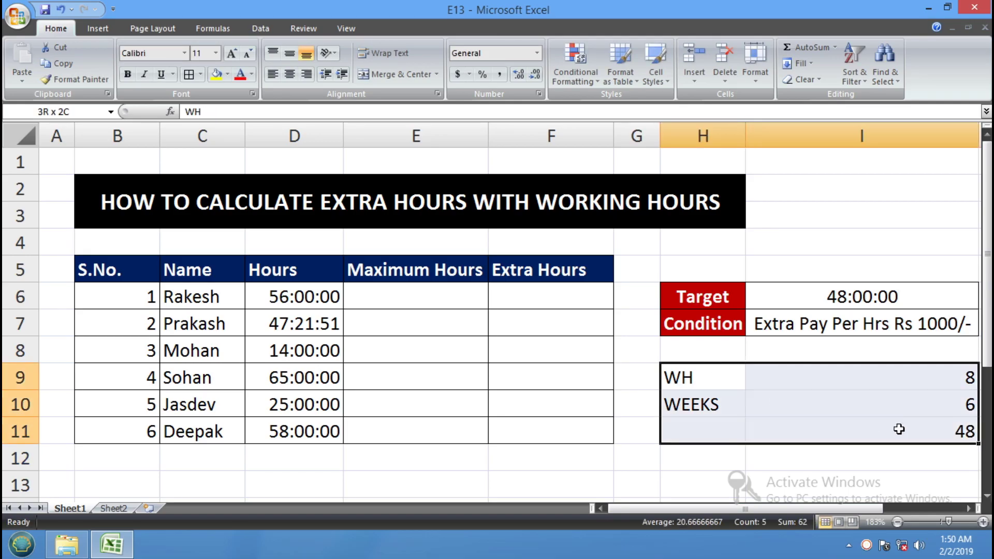
Delete the H9:I11 helper cells and return to E6 for the Maximum Hours formula
key(Delete)
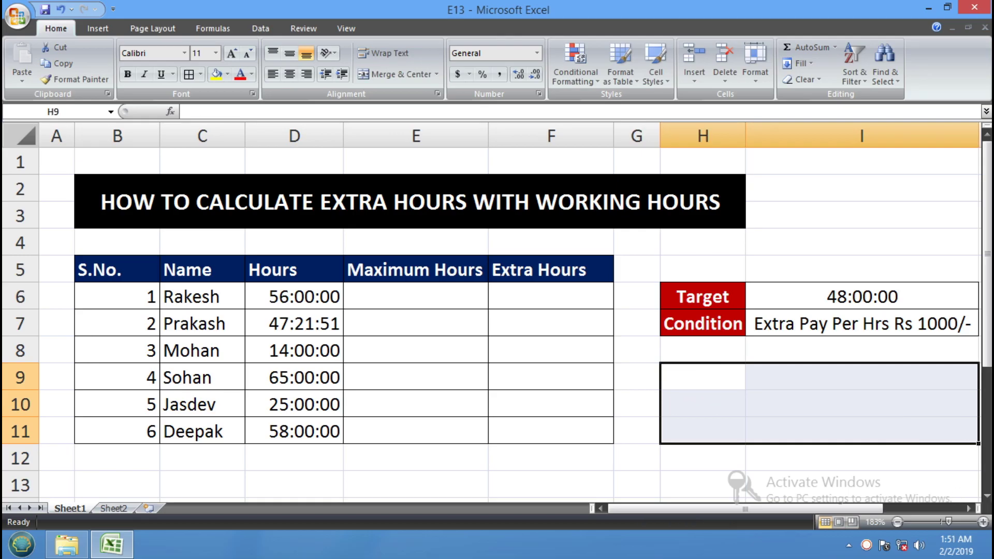
click(704, 383)
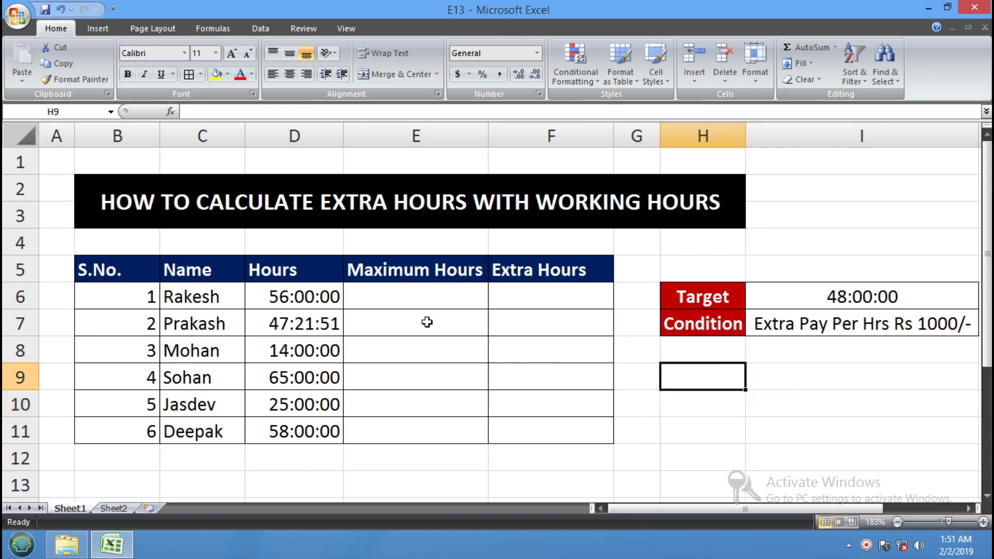
click(298, 295)
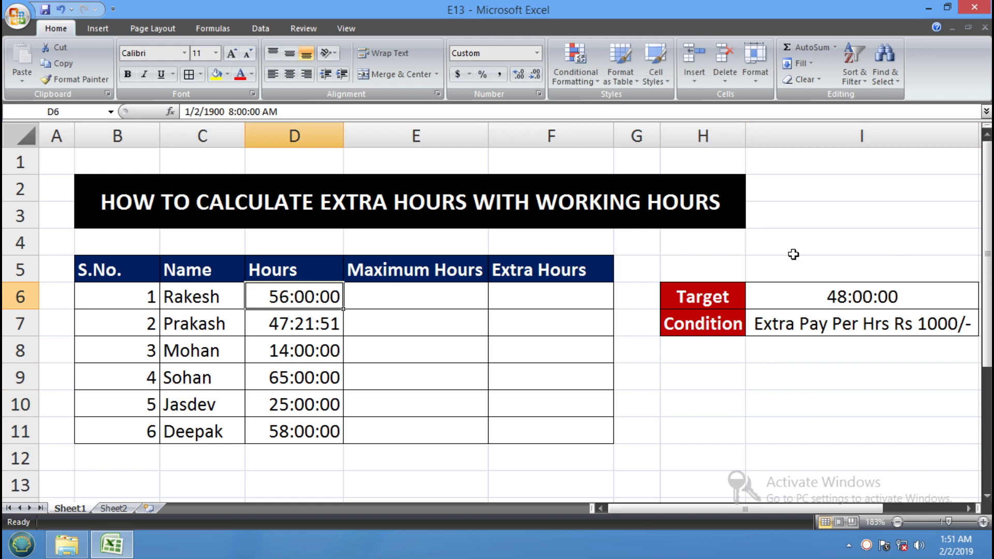
click(750, 438)
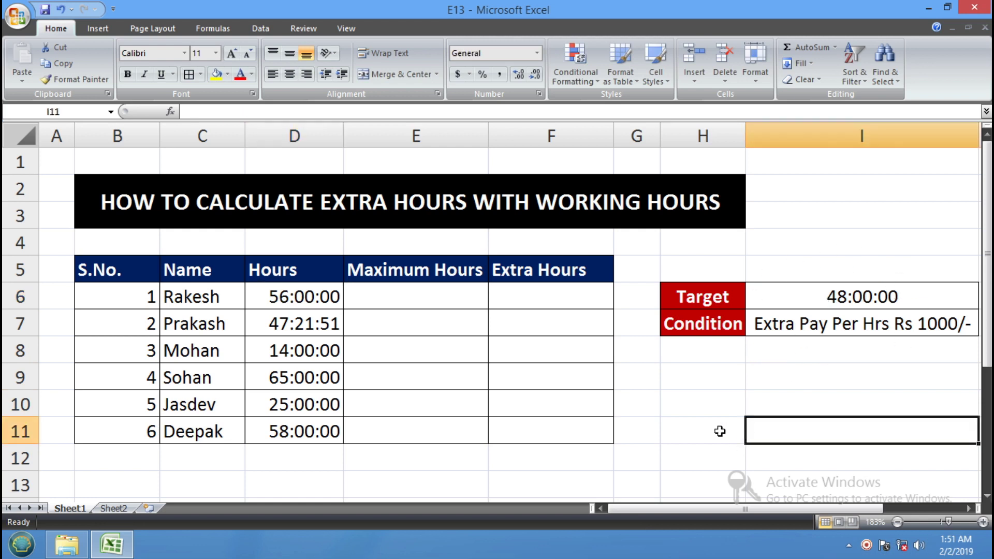
click(390, 303)
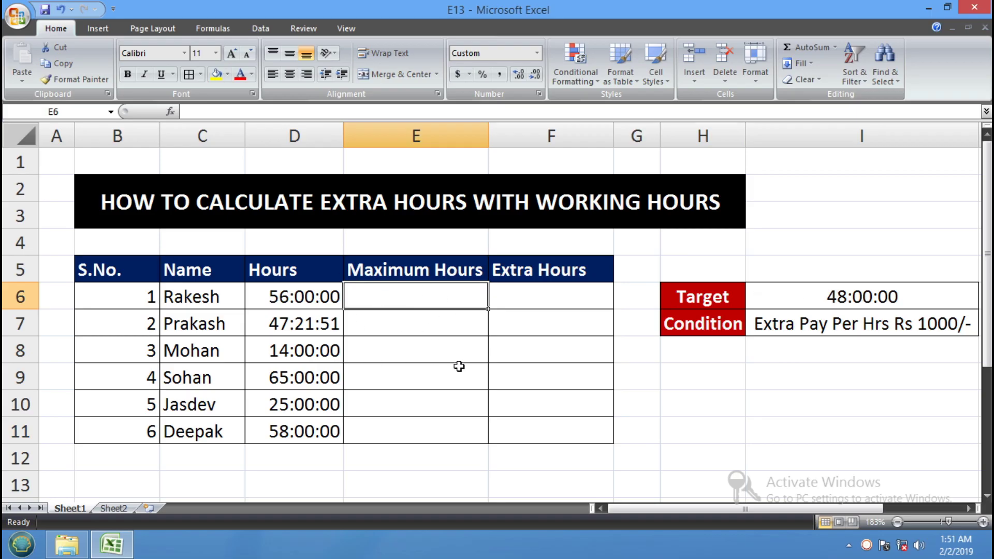
click(553, 295)
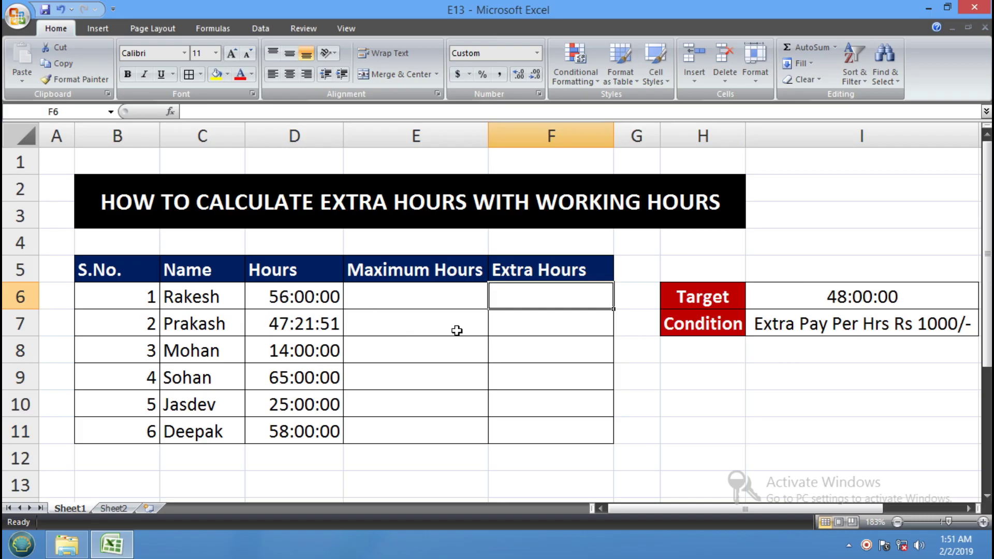
click(403, 301)
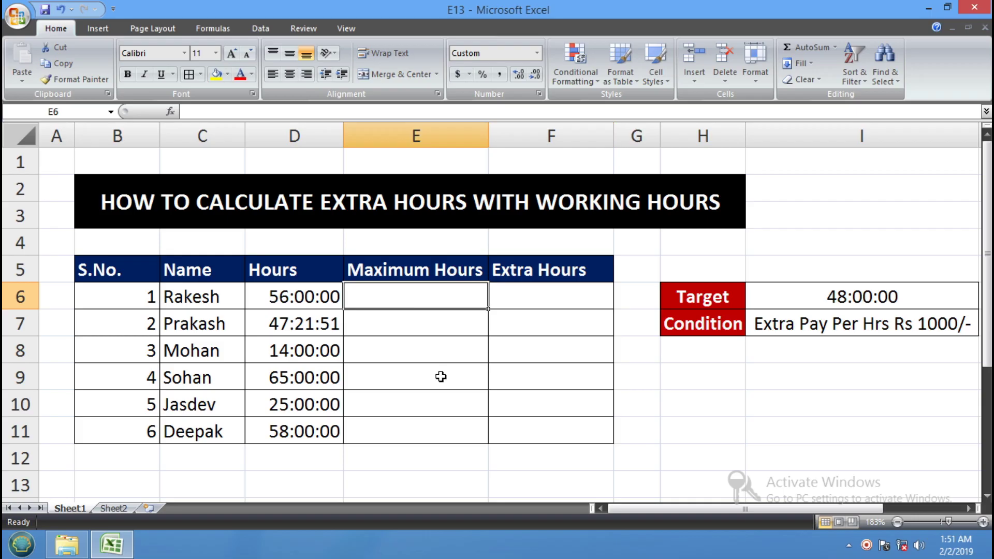
Enter =IF(D6>=$I$6,D6," ") in E6 with an absolute target reference
text(=IF()
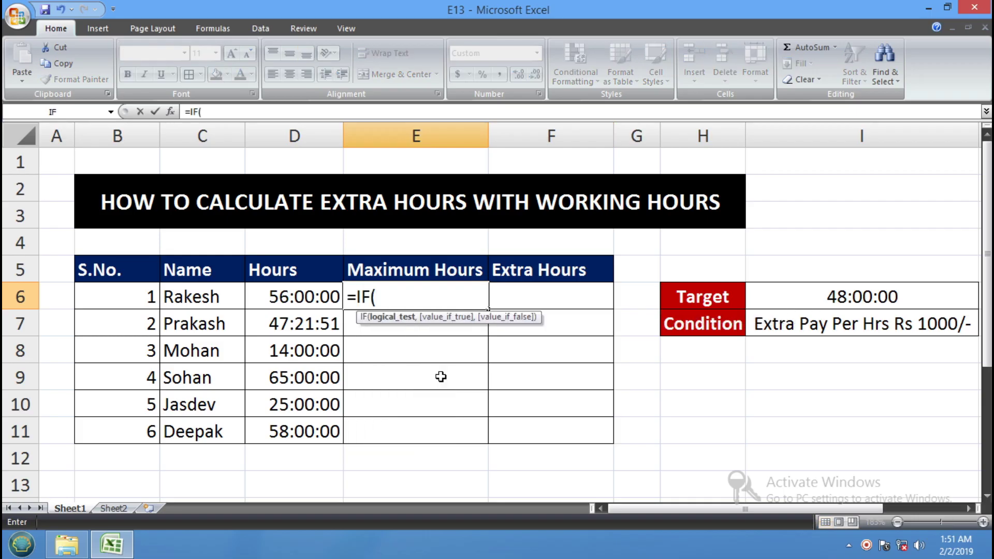
click(305, 296)
text(>=)
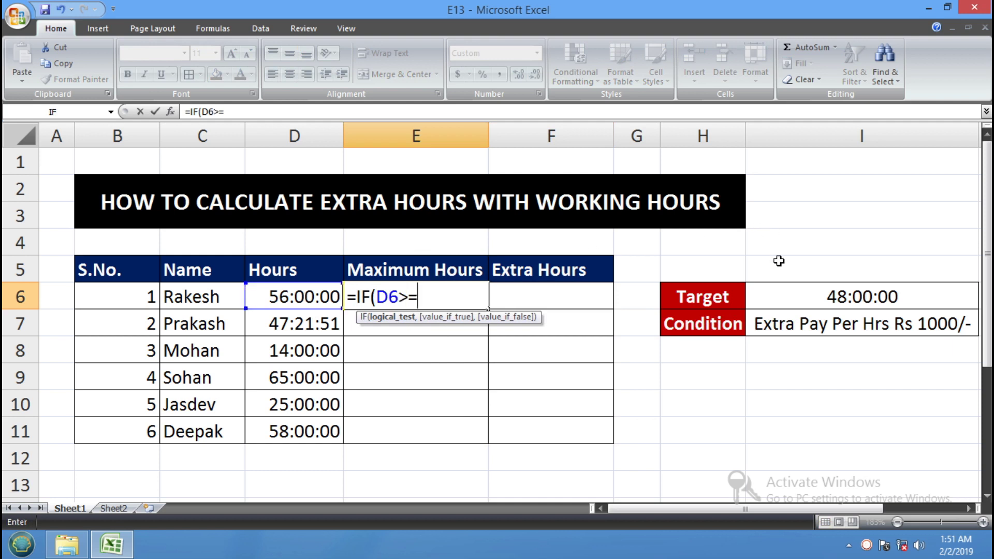
click(800, 303)
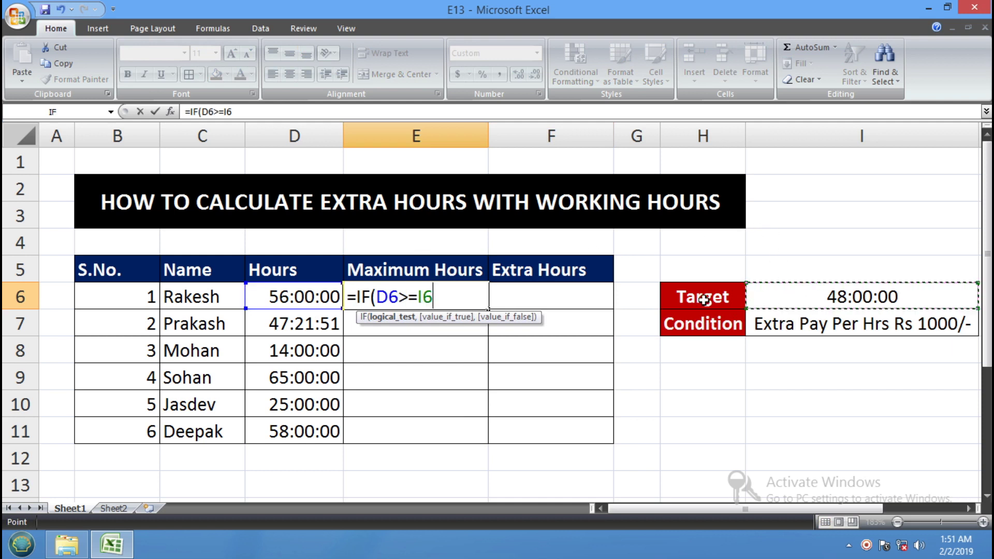
double_click(425, 297)
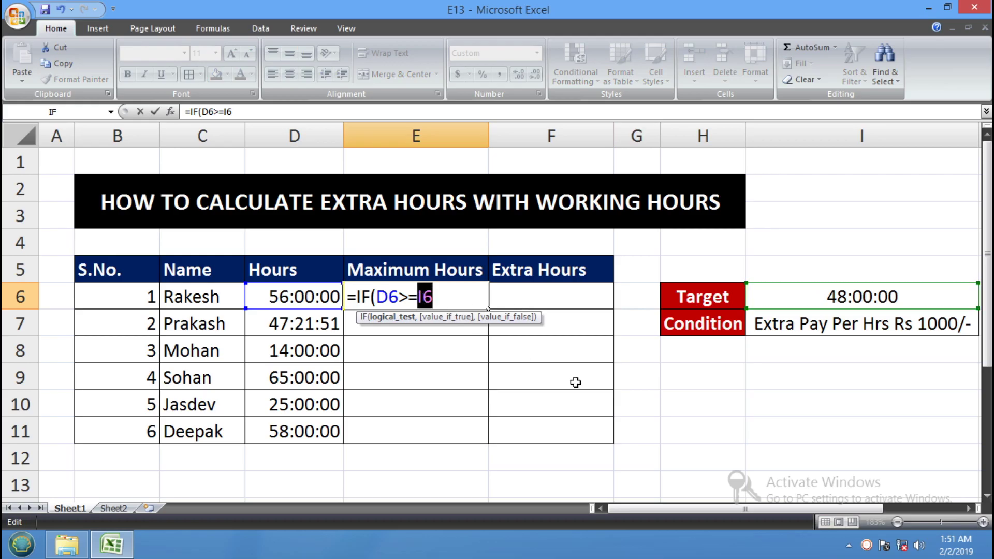
key(F4)
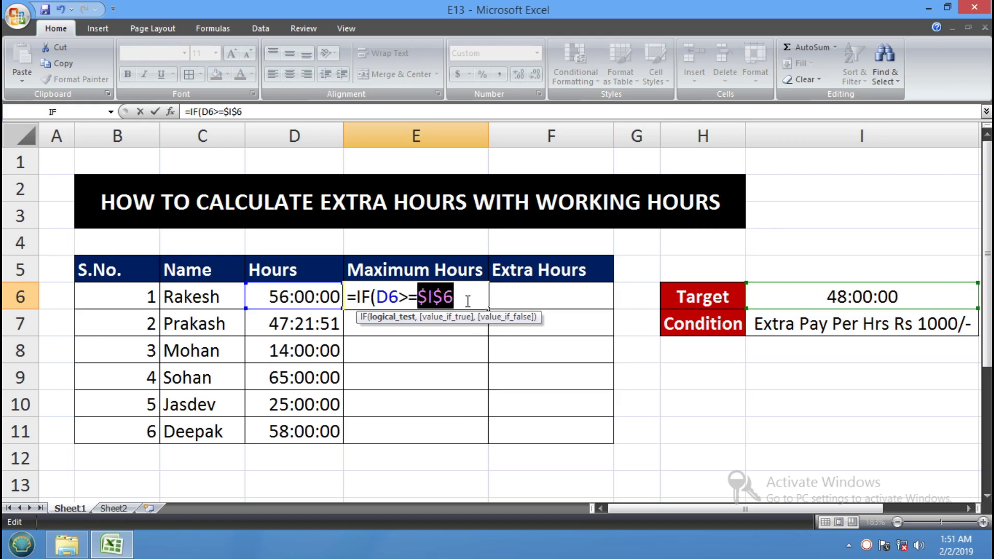
click(467, 301)
text(,)
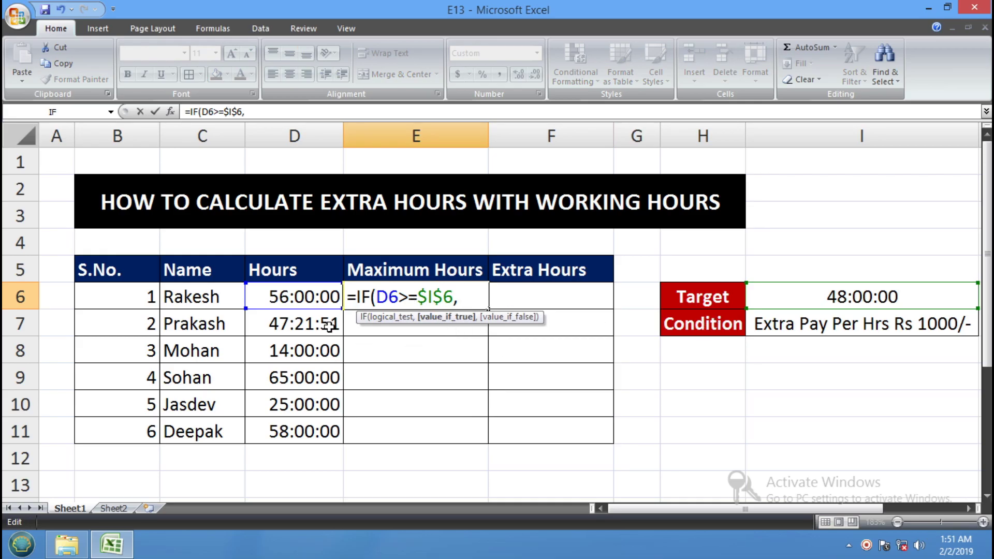
click(301, 297)
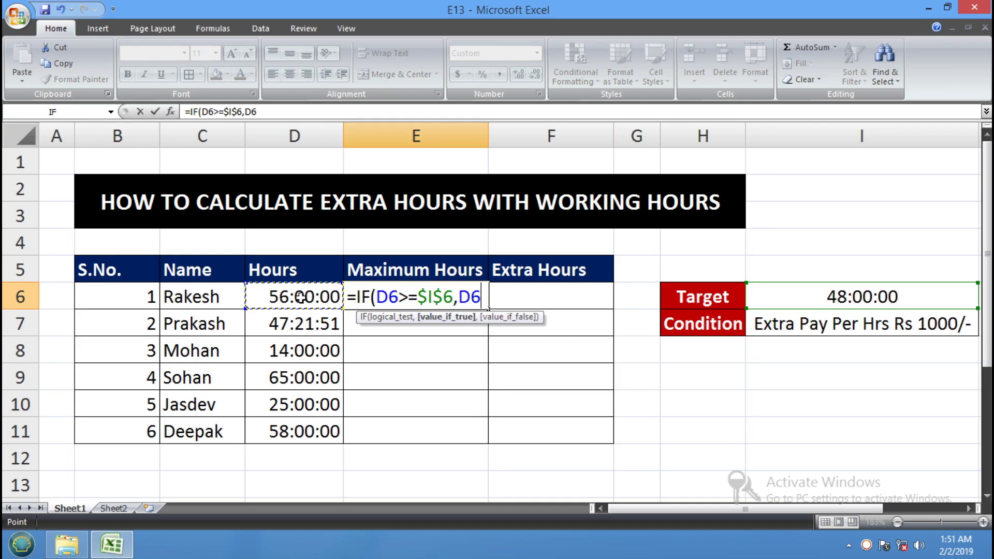
text(,)
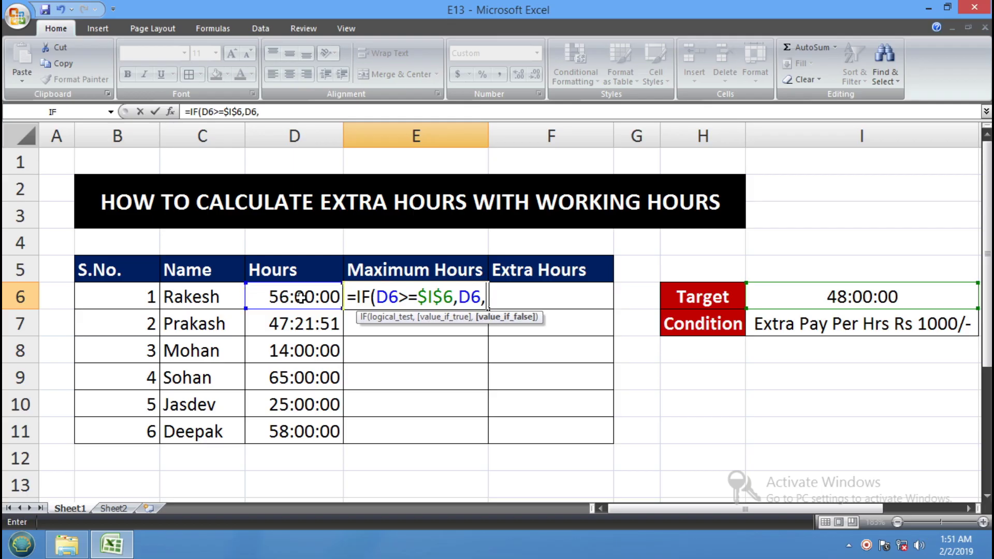
text(")
text( ")
text())
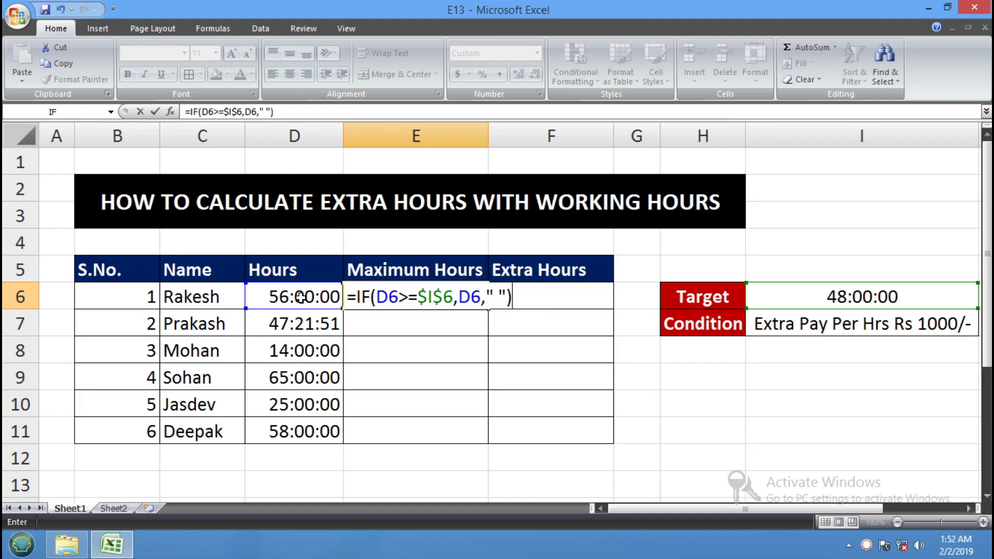
key(Return)
Fill the E6 formula down through E11 and check the copied formulas
click(441, 301)
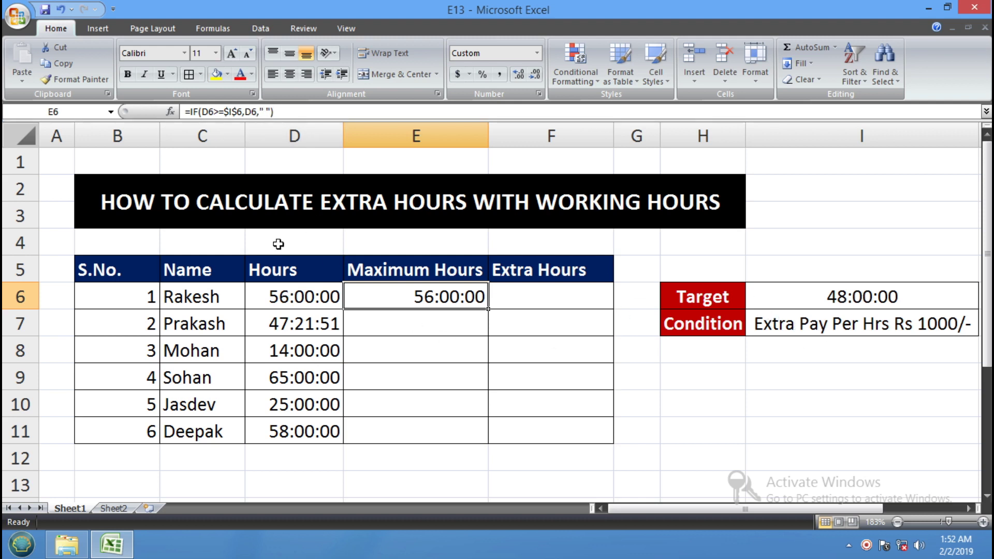
click(262, 111)
drag(260, 111, 267, 111)
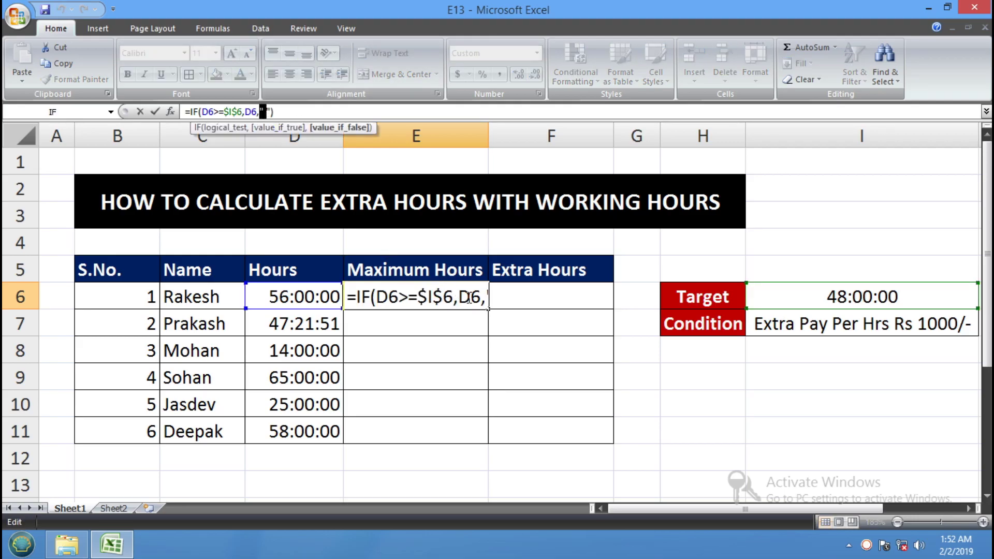
click(519, 301)
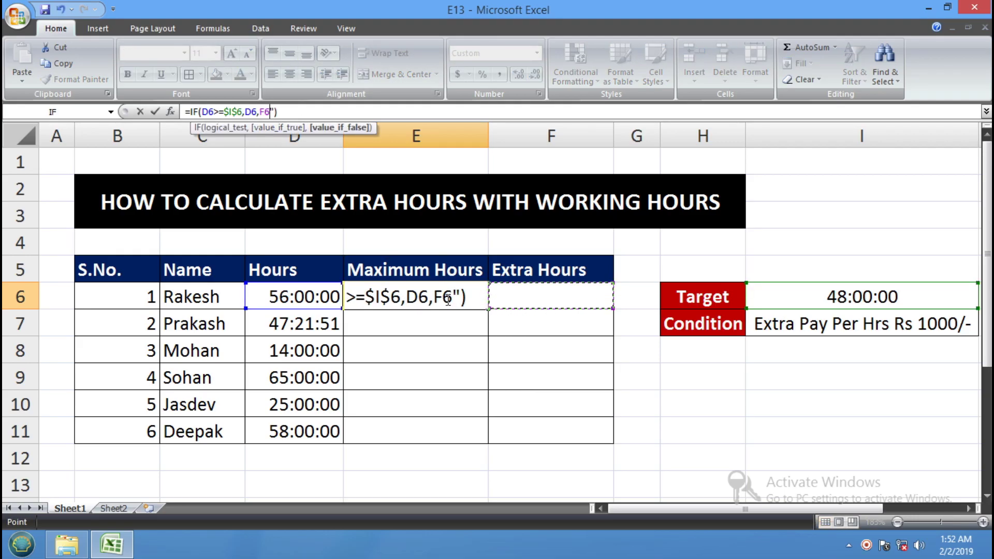
key(Escape)
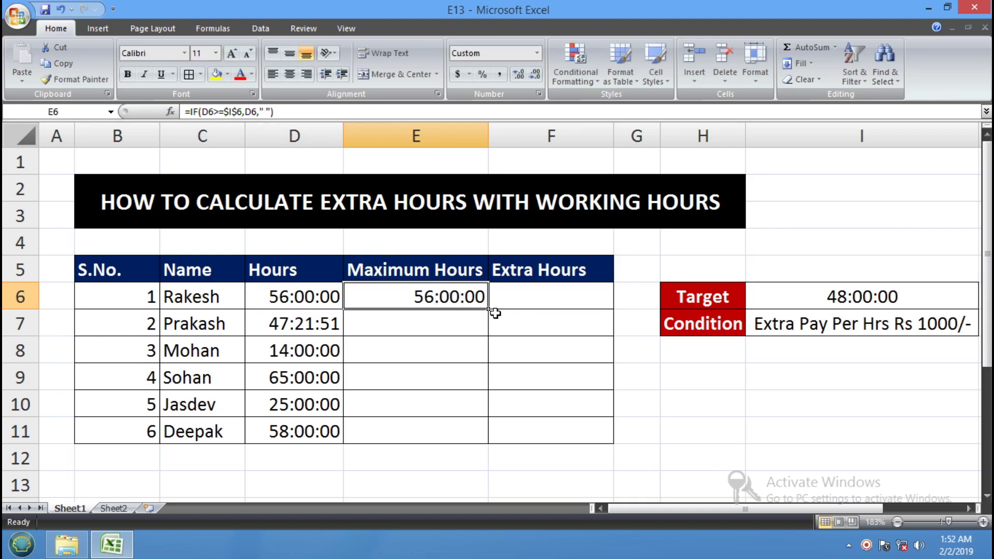
drag(489, 309, 486, 441)
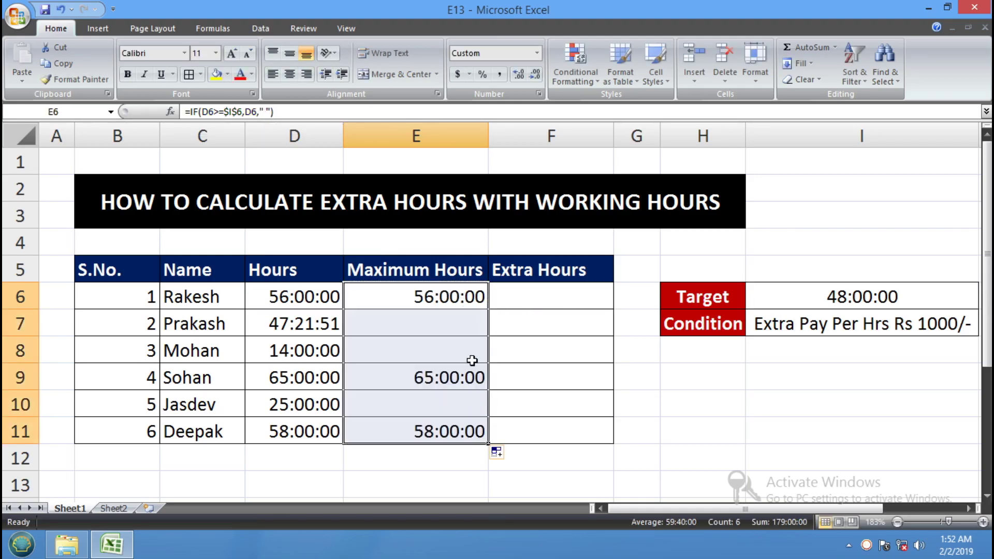
click(440, 327)
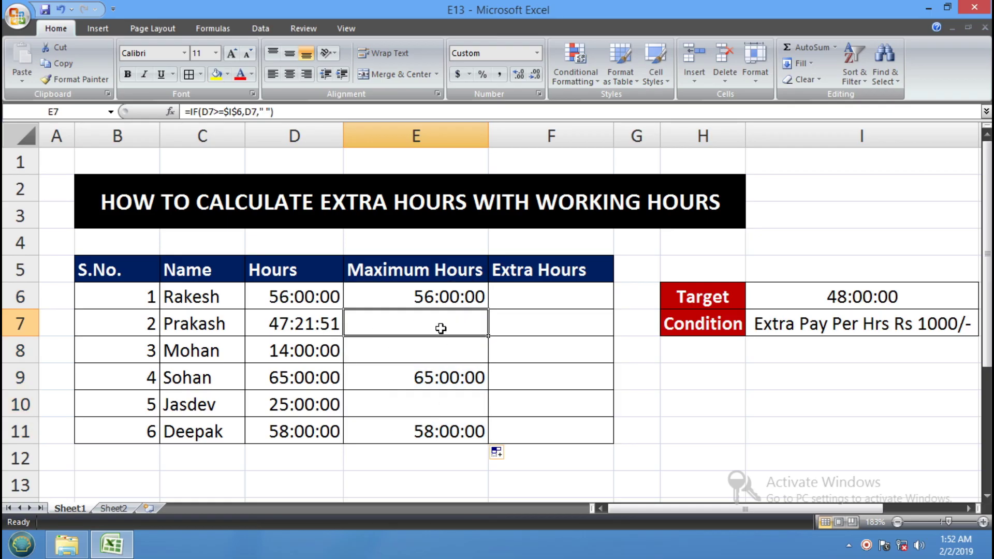
click(455, 413)
click(458, 369)
click(458, 342)
click(460, 321)
click(544, 299)
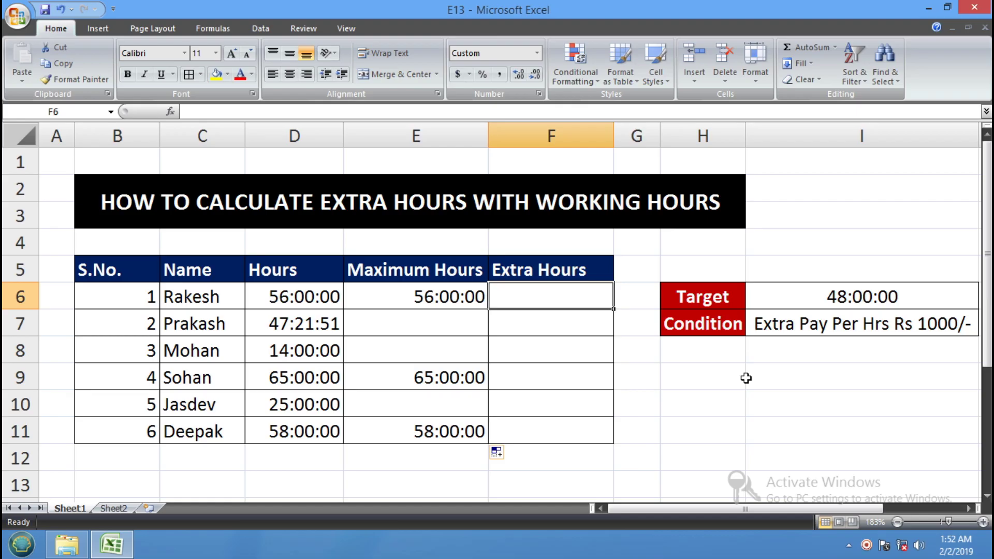
Type =IF(D6>=I6,D6,IF(D6<I6,"0:00:00")) into F6 for Rakesh's extra hours
text(=)
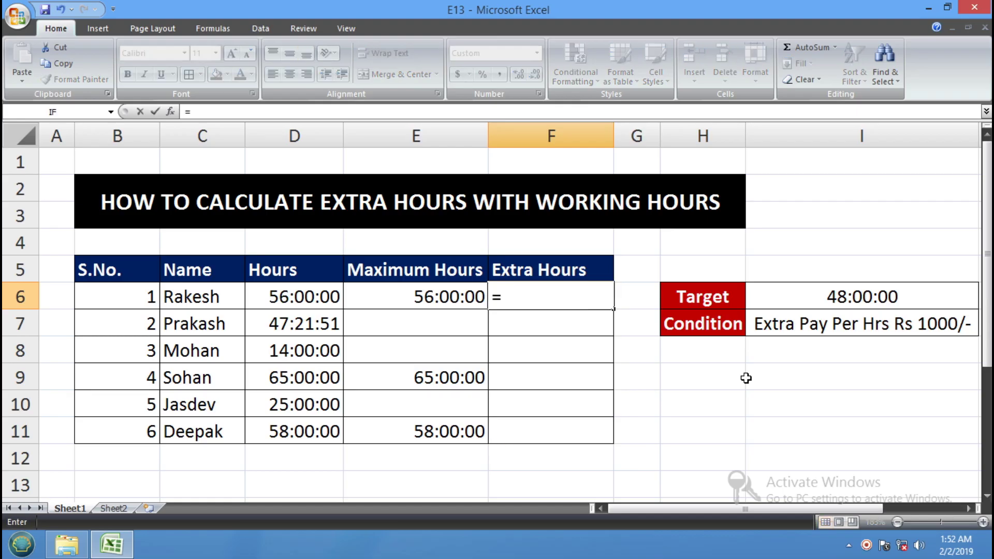
text(IF)
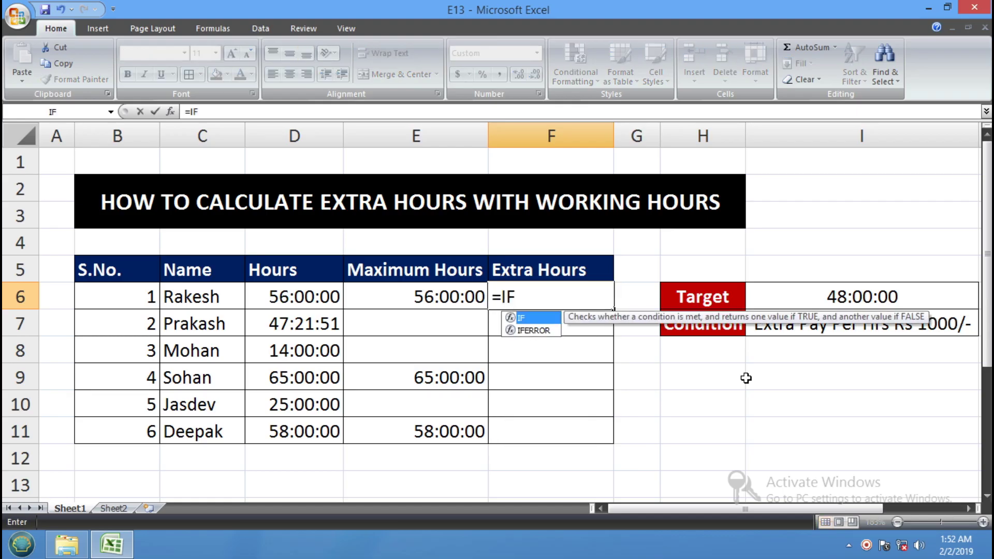
text(()
click(252, 290)
text(>=)
click(855, 298)
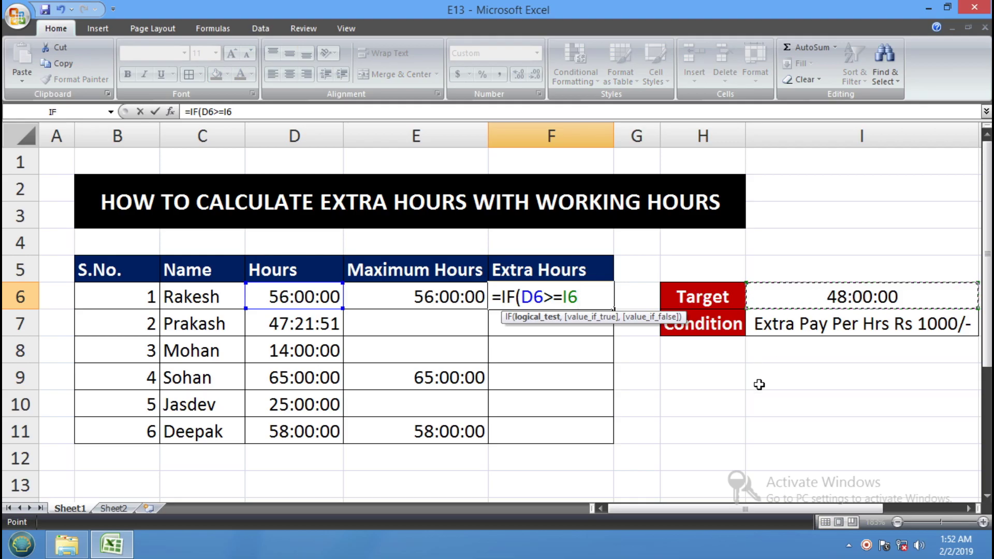
text(,)
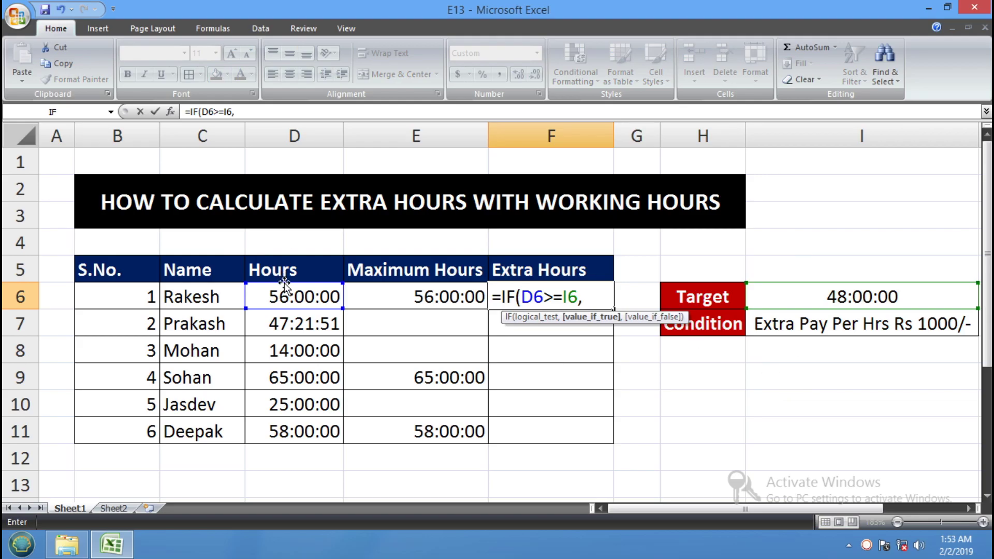
click(286, 293)
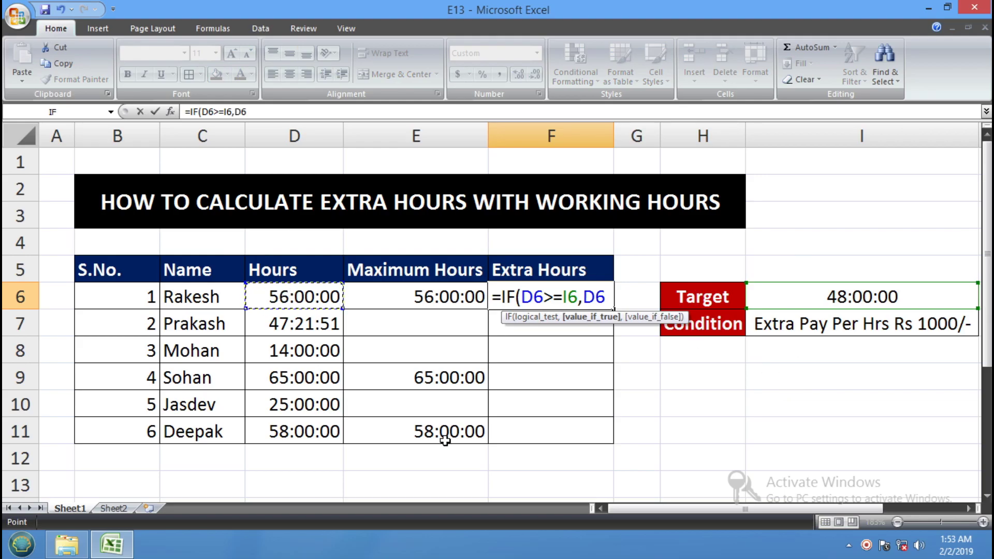
text(,)
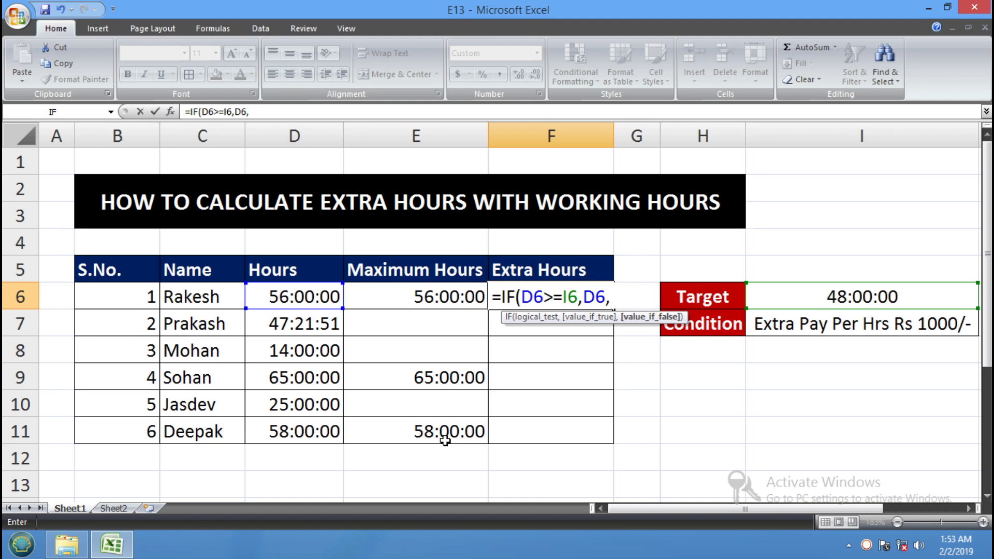
text(IF)
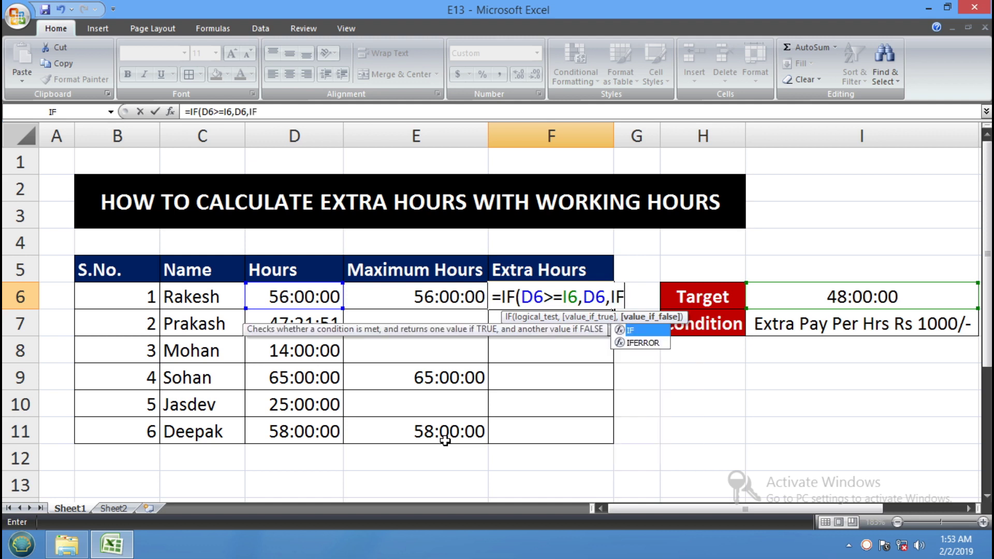
text(()
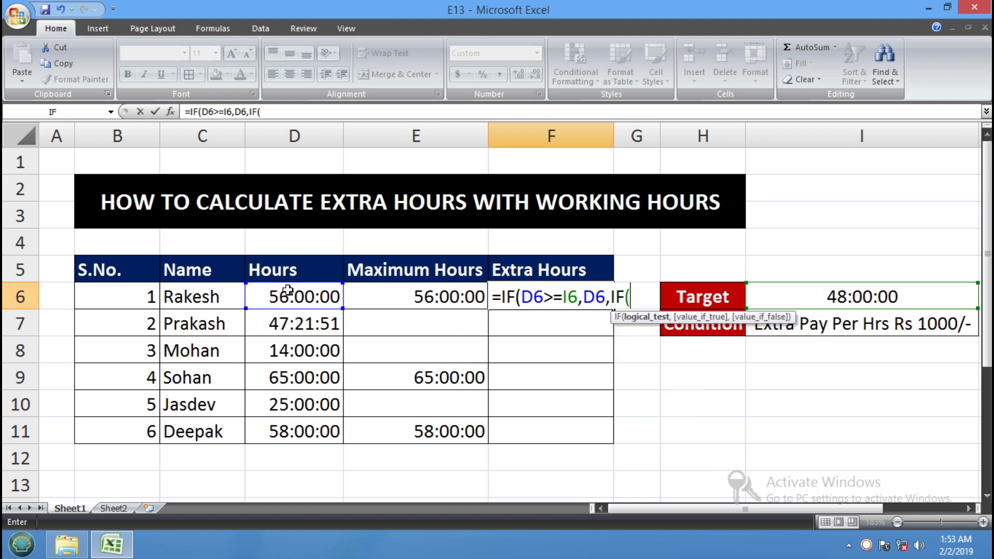
click(302, 296)
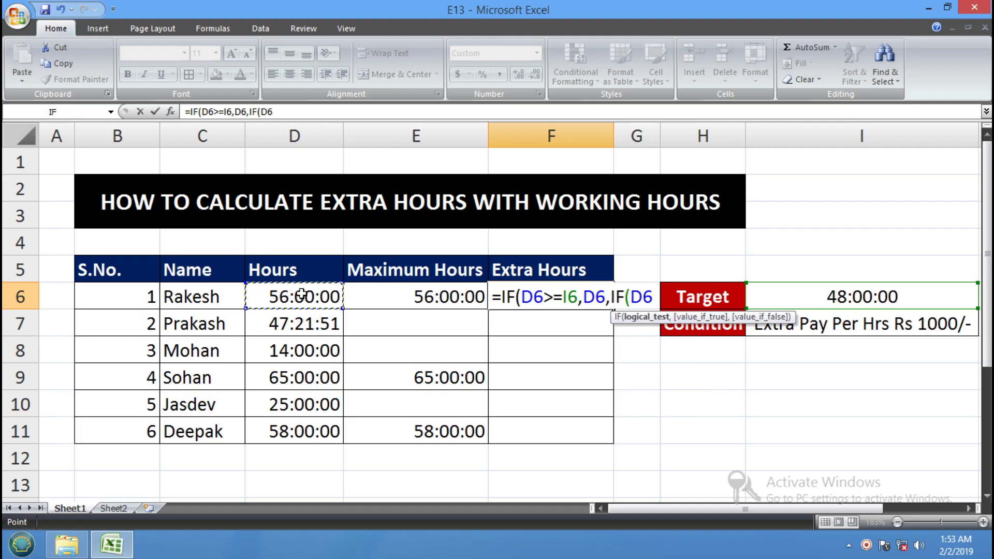
text(<)
click(838, 296)
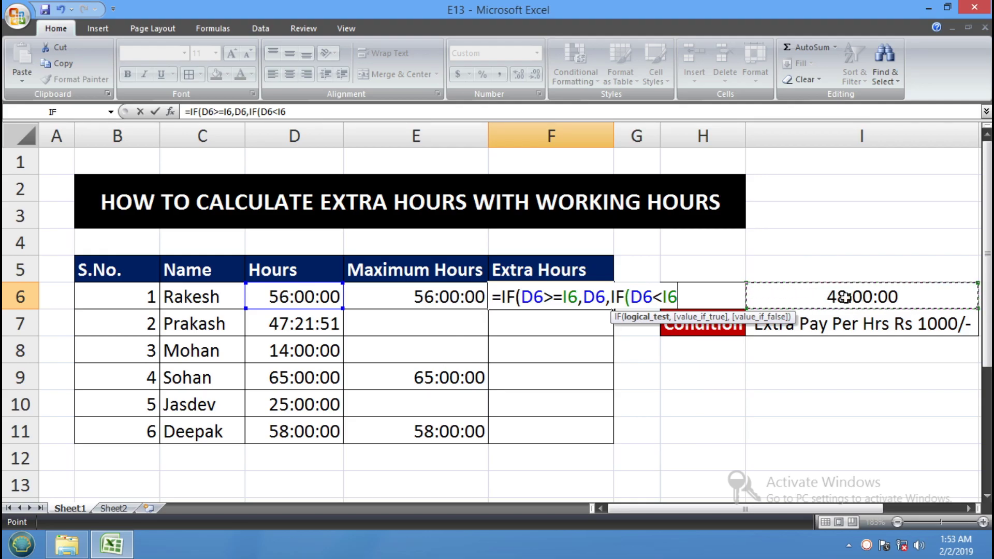
text(,)
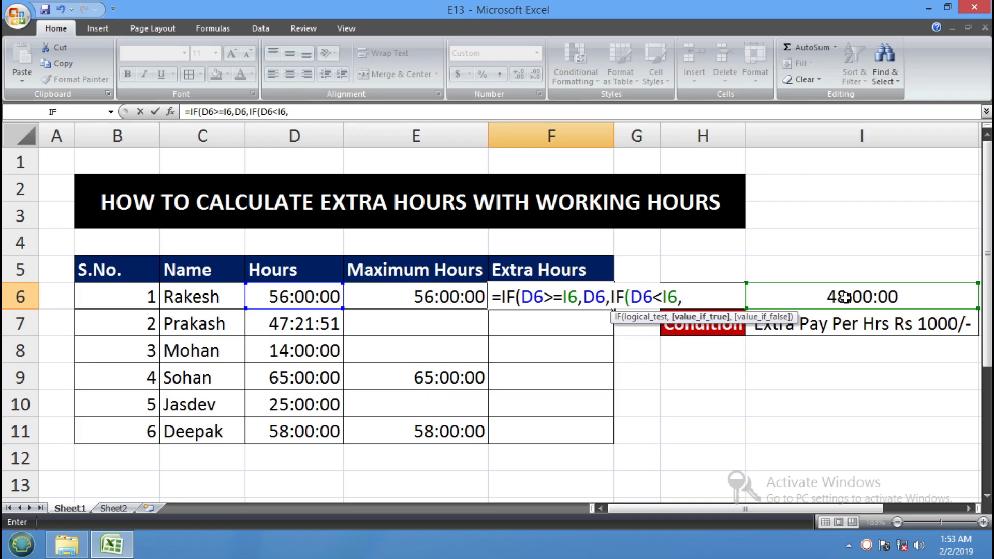
text("0:)
text(00:)
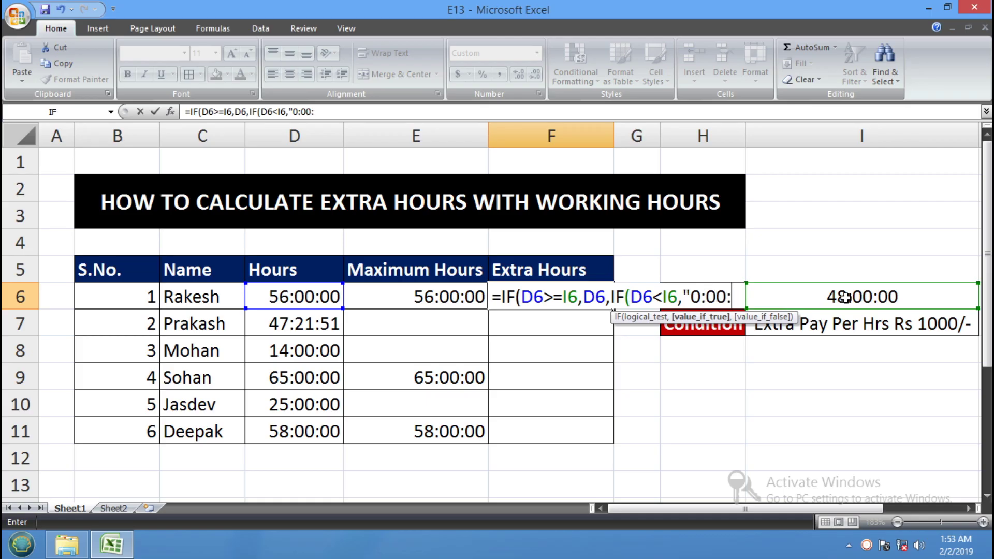
text(00")
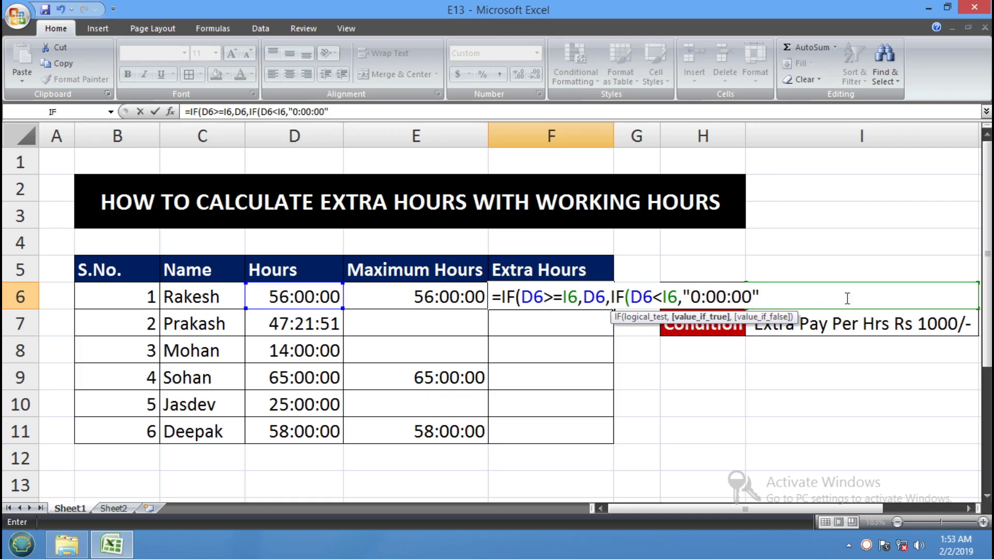
text()))
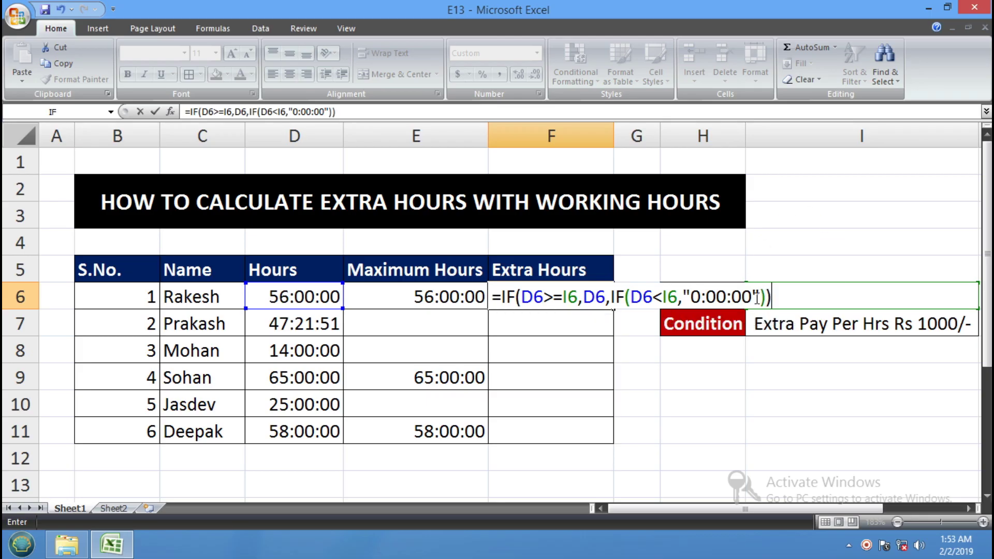
key(Return)
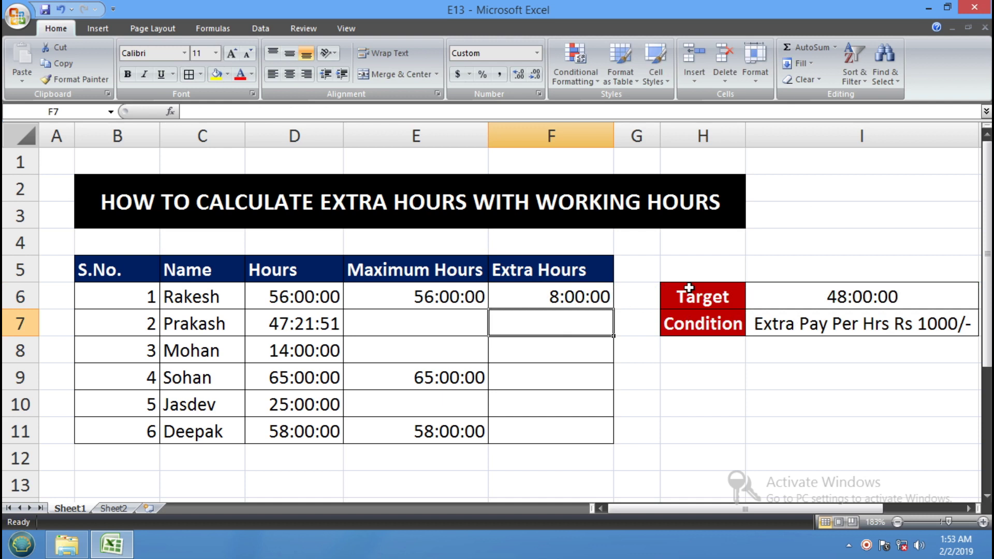
click(734, 376)
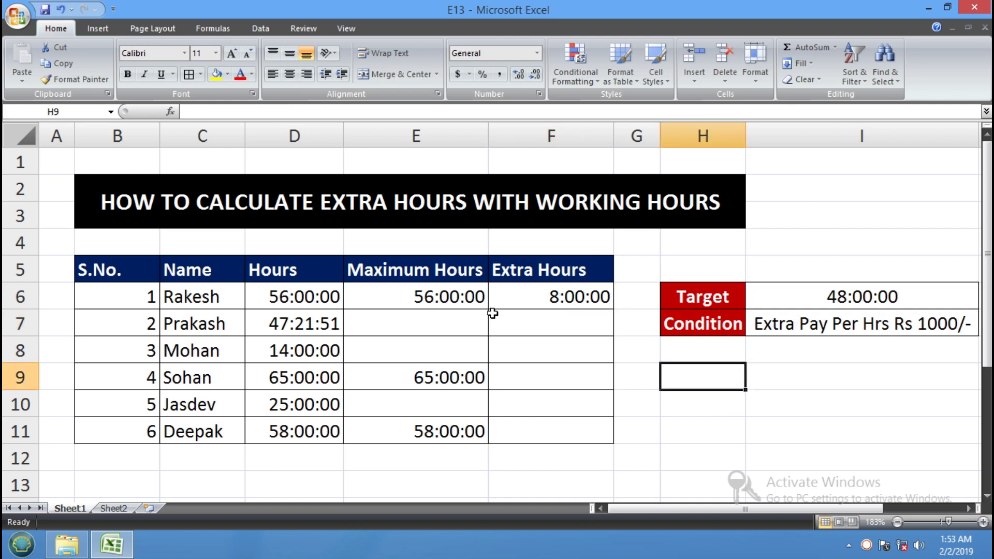
click(306, 294)
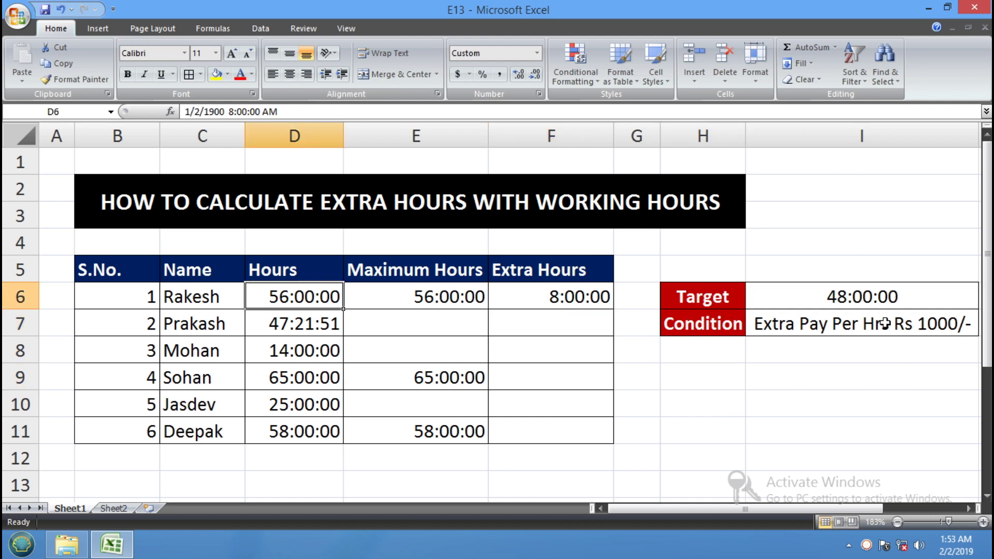
click(710, 387)
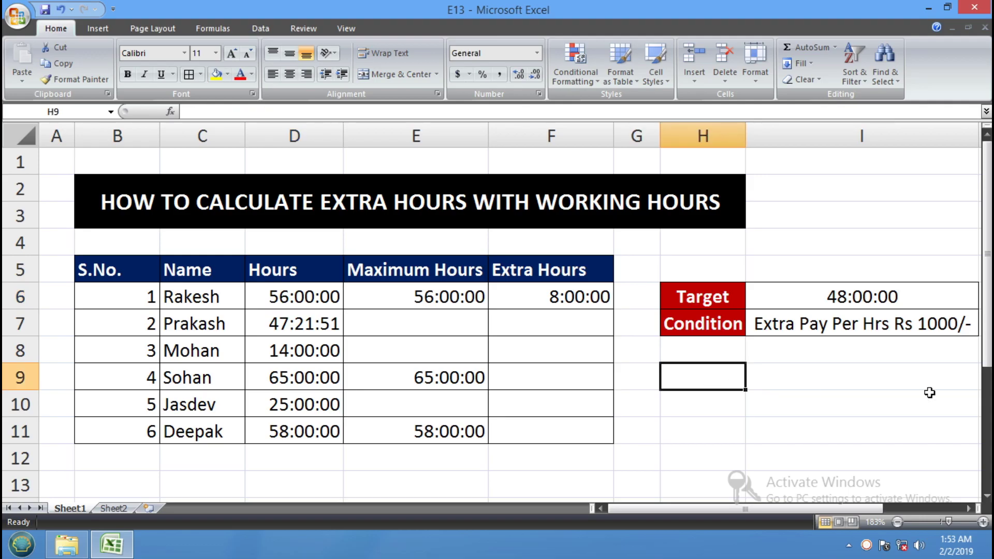
text(H)
click(930, 392)
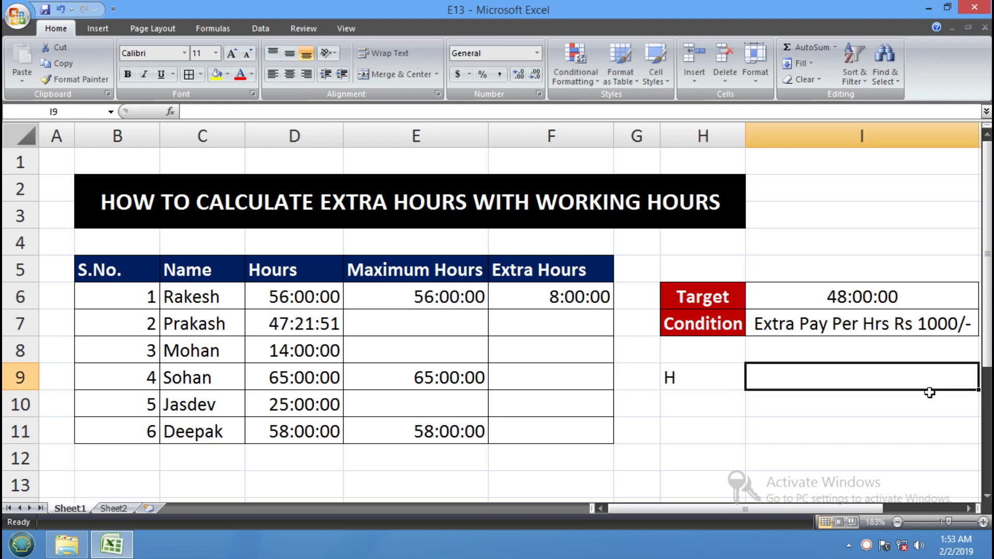
text(58)
text(6)
key(Return)
key(Left)
key(Left)
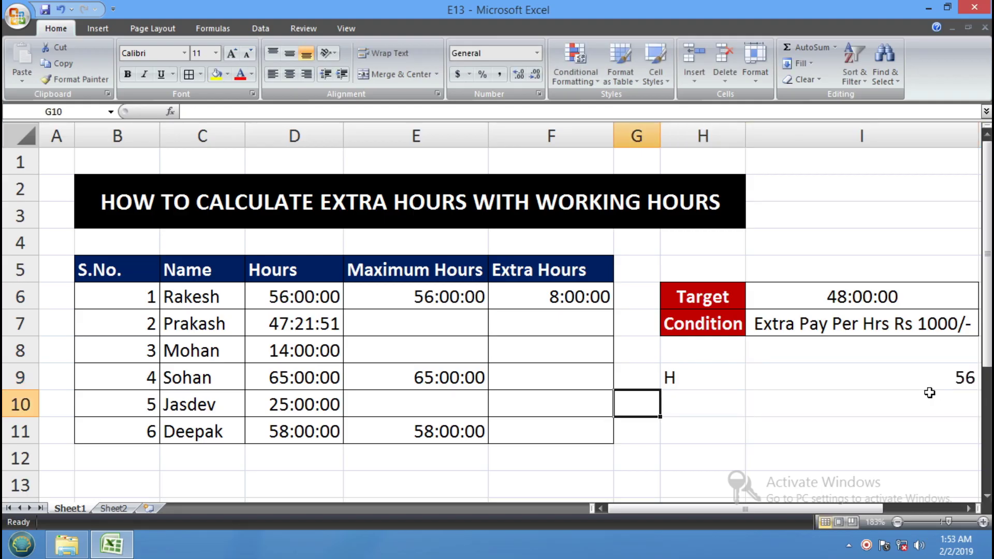
key(Right)
text(T)
key(Right)
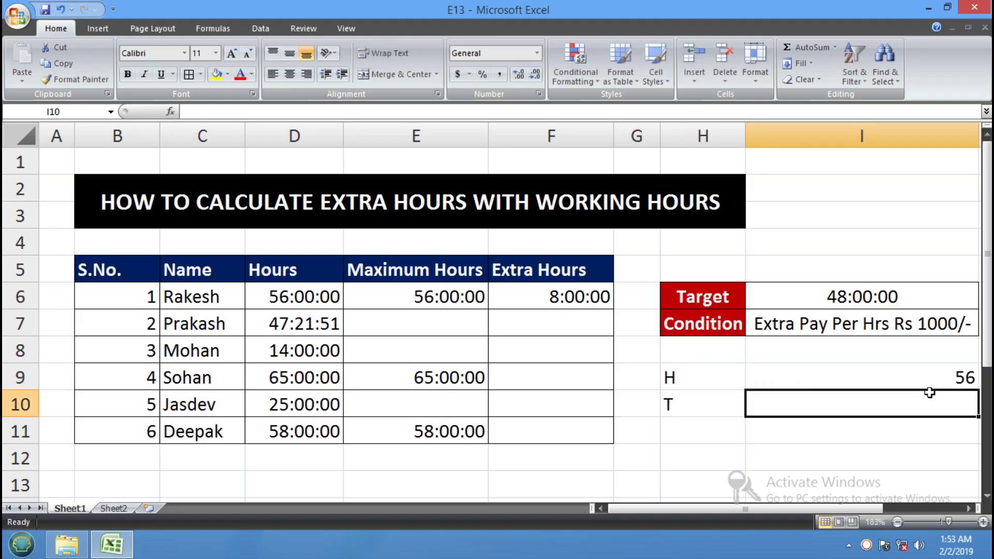
text(48)
key(Return)
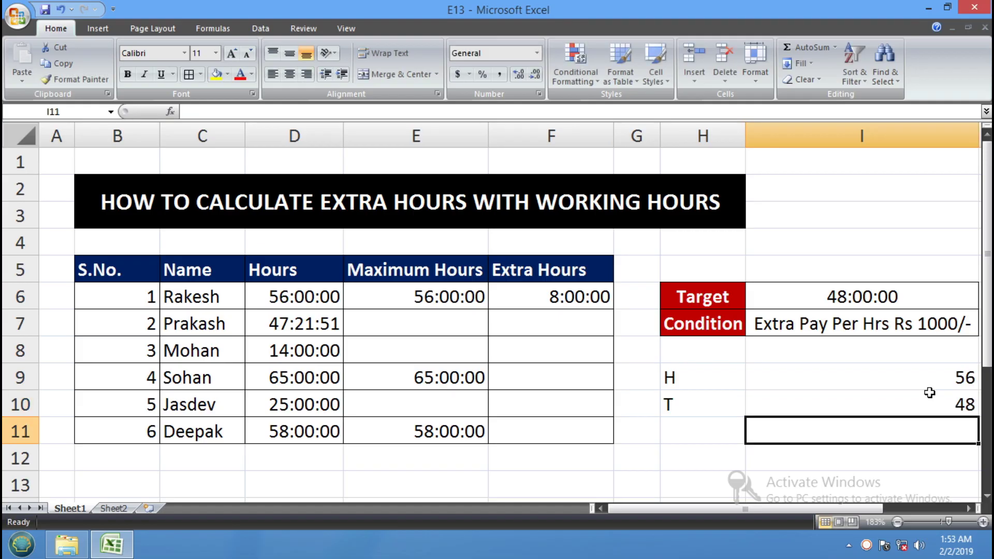
text(=)
click(929, 380)
text(-)
click(923, 397)
key(Return)
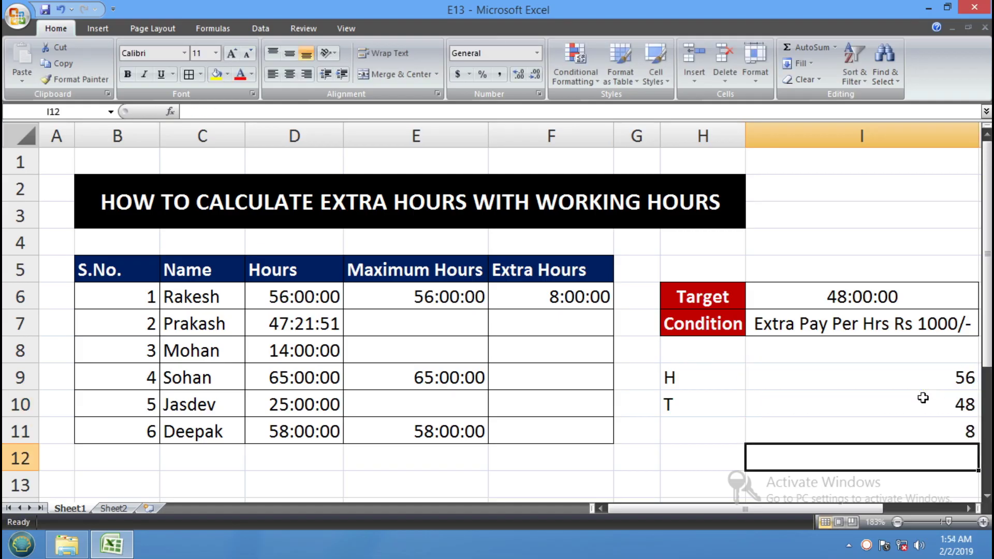
click(962, 432)
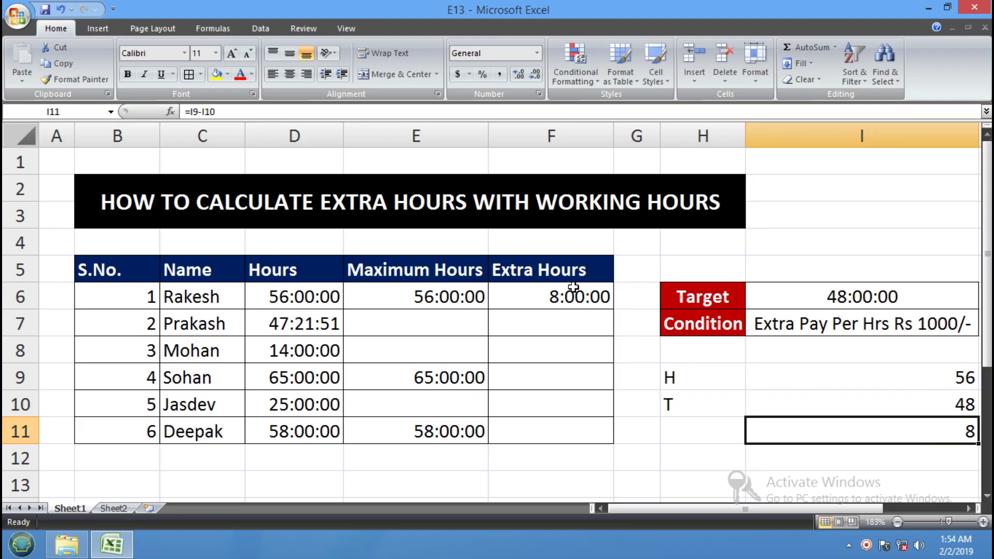
drag(687, 366, 873, 435)
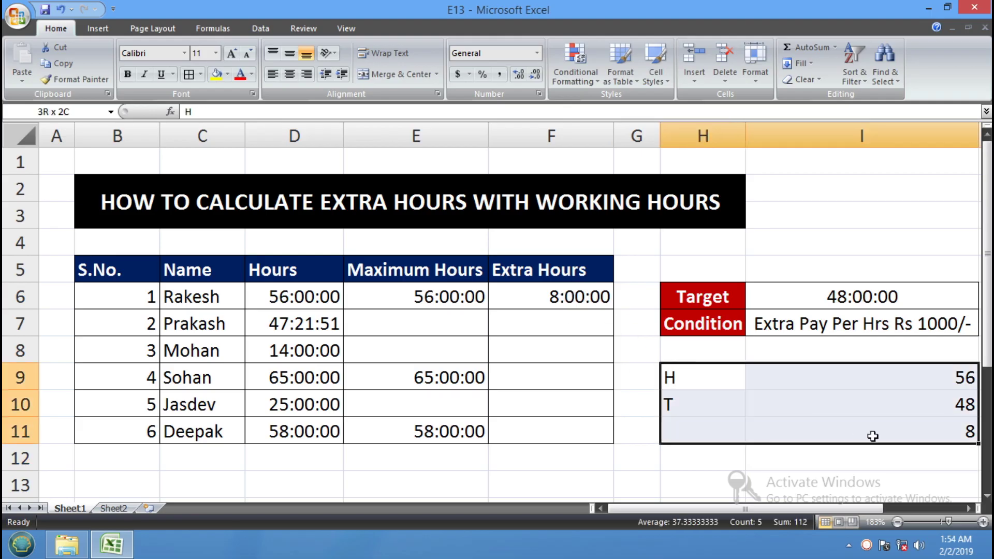
key(Delete)
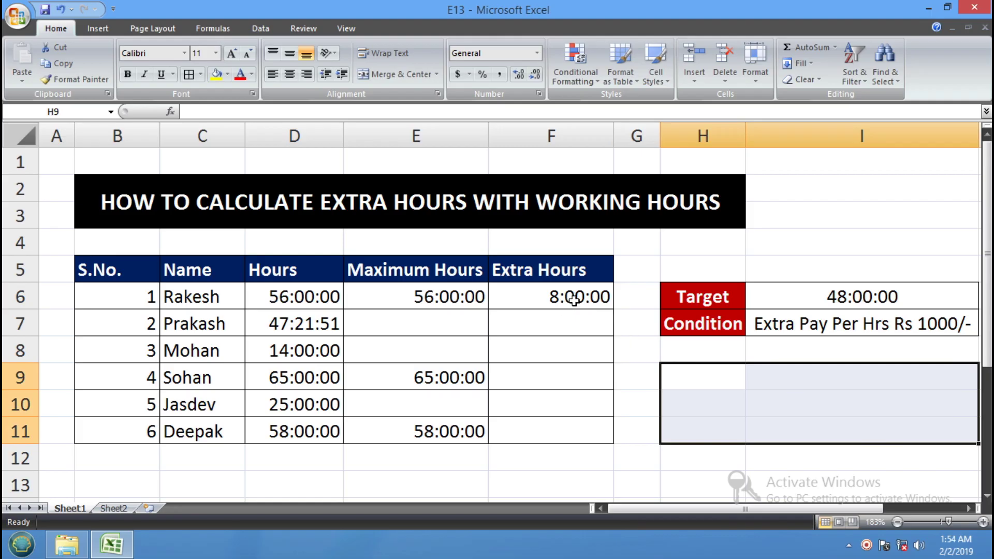
Clear F6 and re-enter the nested IF formula against I6, showing 8:00:00
click(572, 297)
key(Delete)
text(=)
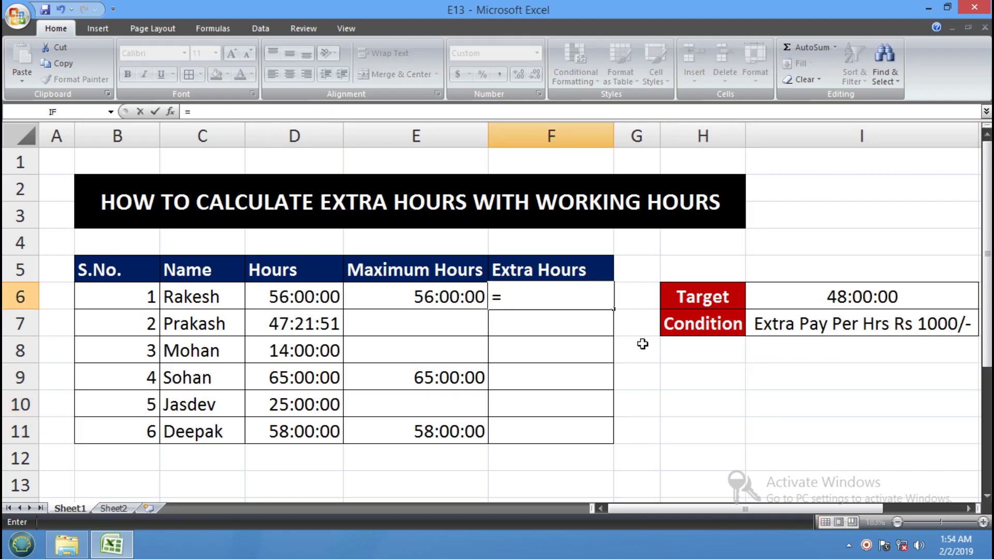
text(IF)
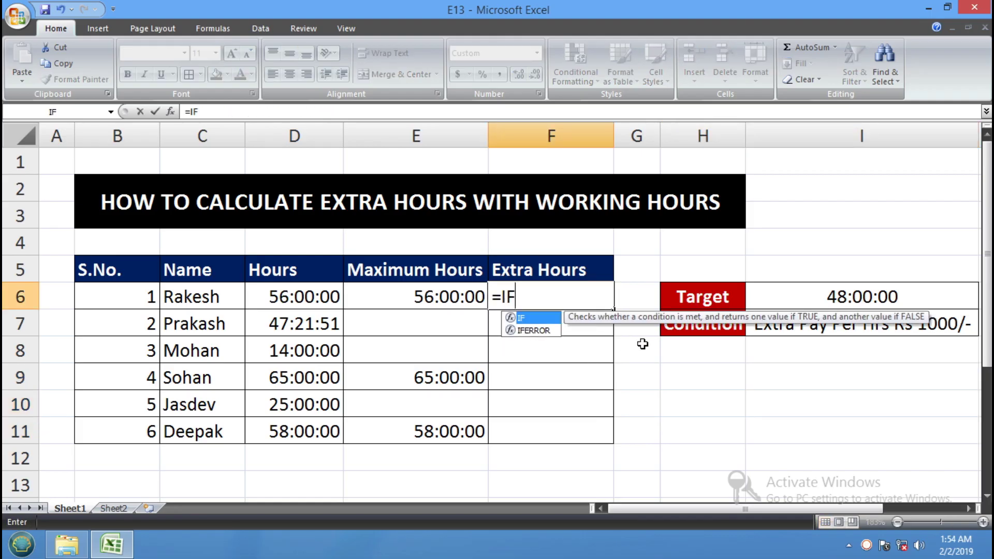
text(()
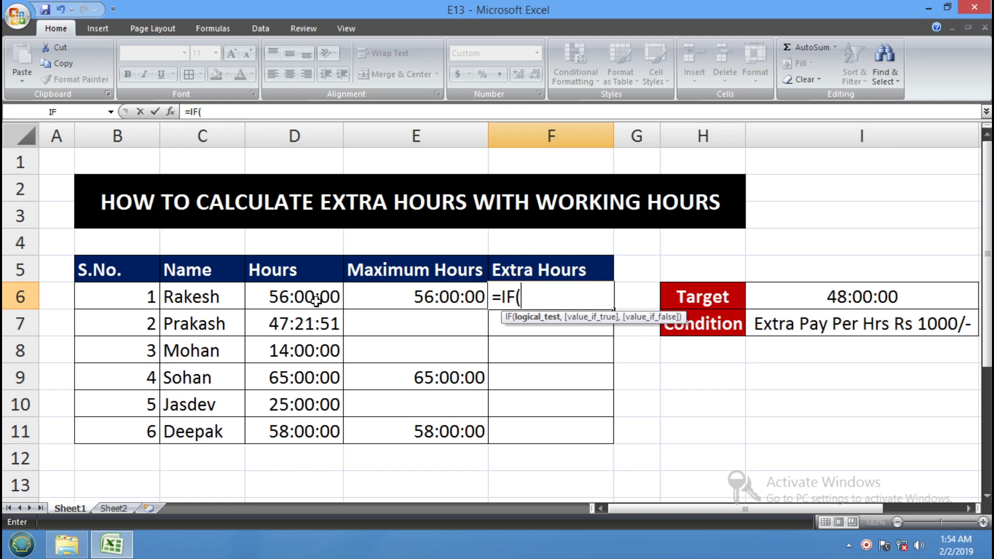
click(318, 294)
text(>=)
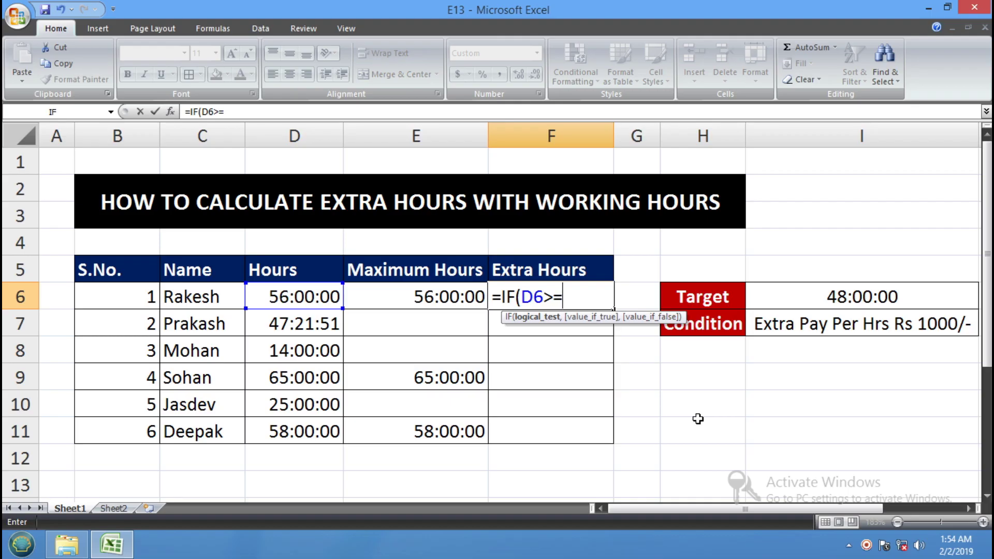
click(881, 300)
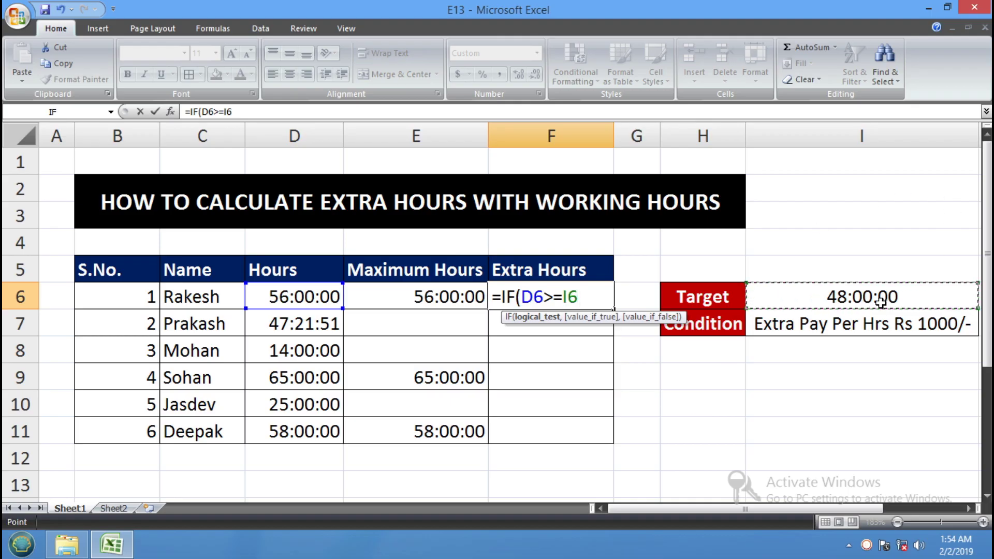
text(,)
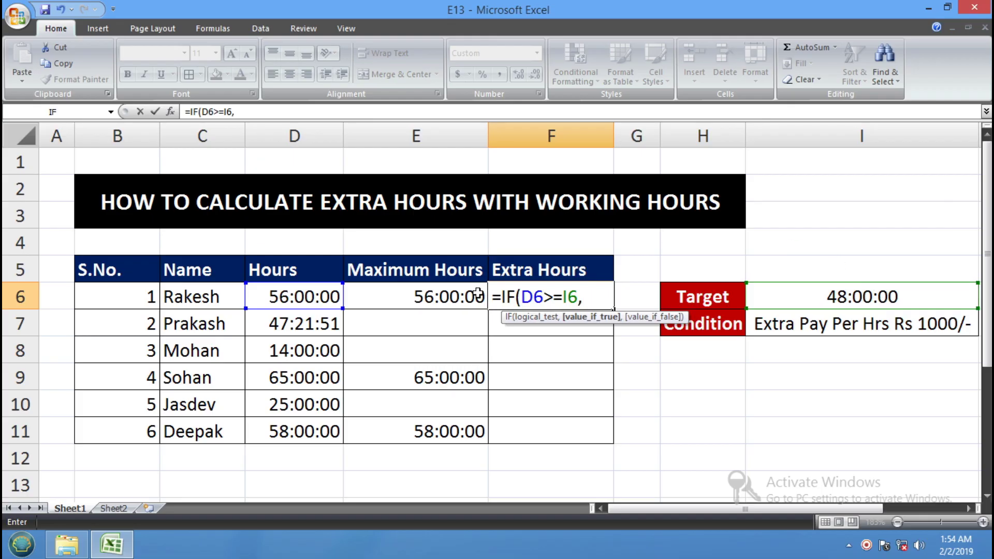
click(303, 297)
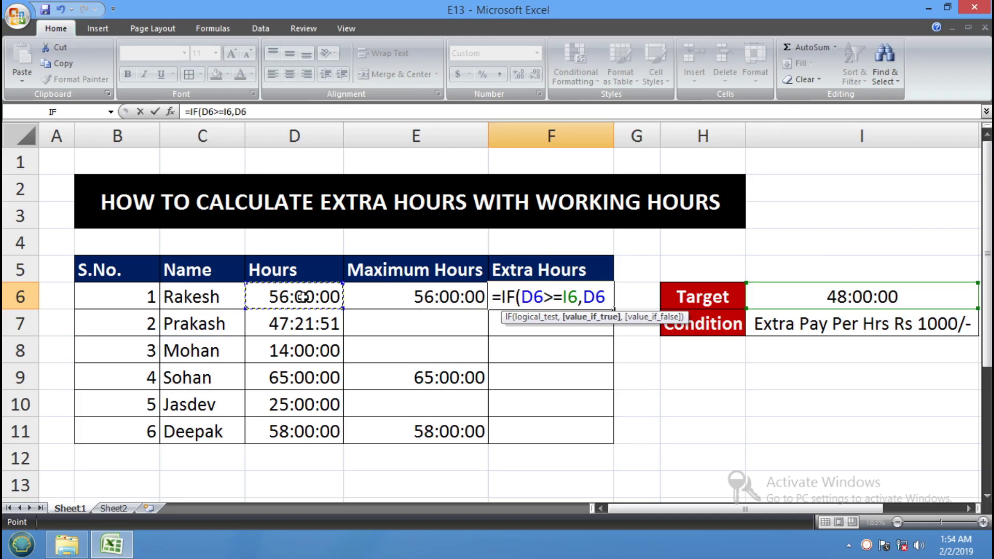
text(,I)
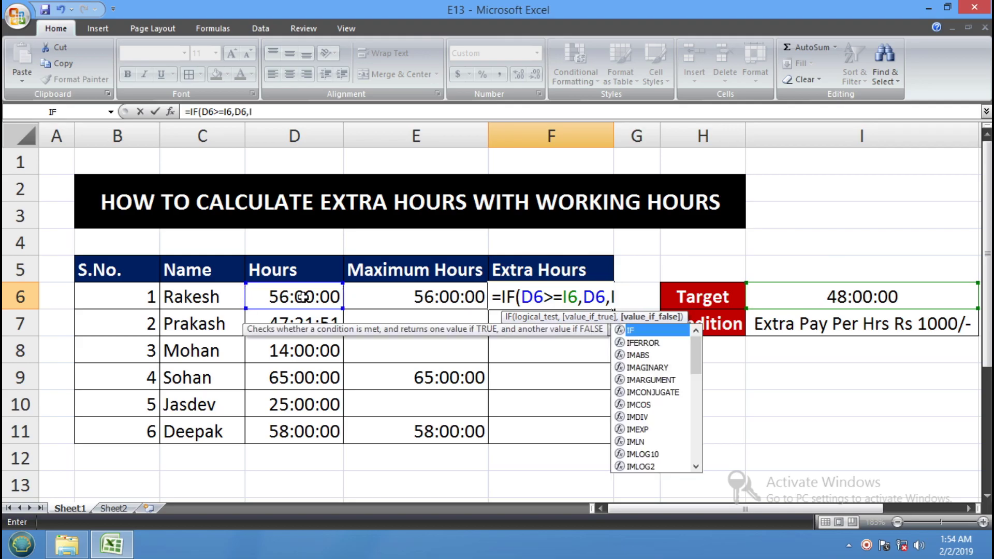
text(F()
click(309, 297)
text(<)
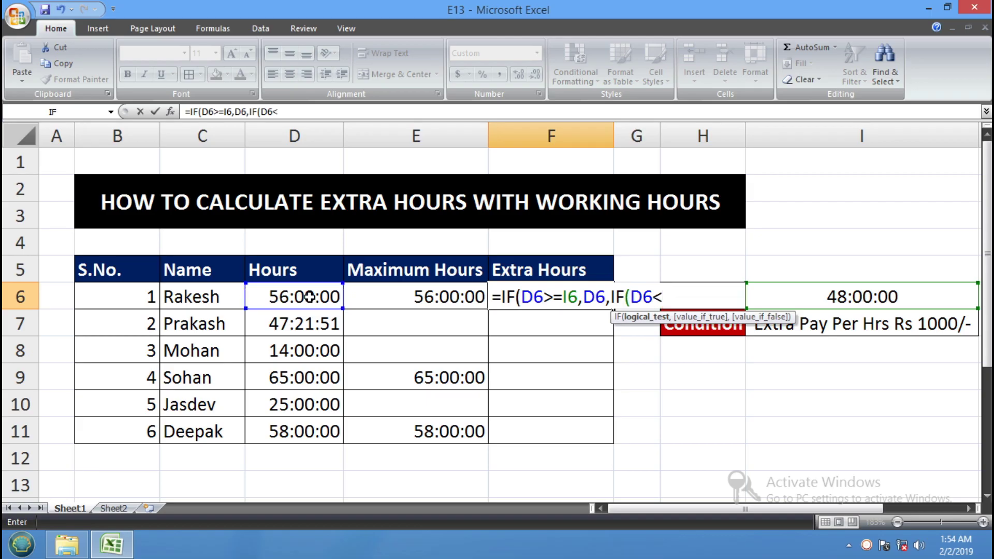
click(830, 295)
text(,")
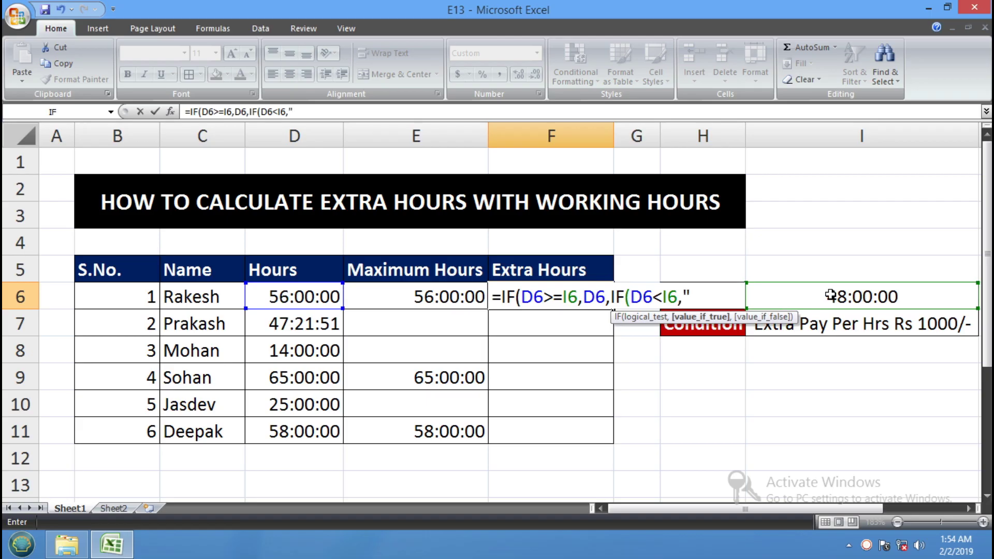
text(0:00:0)
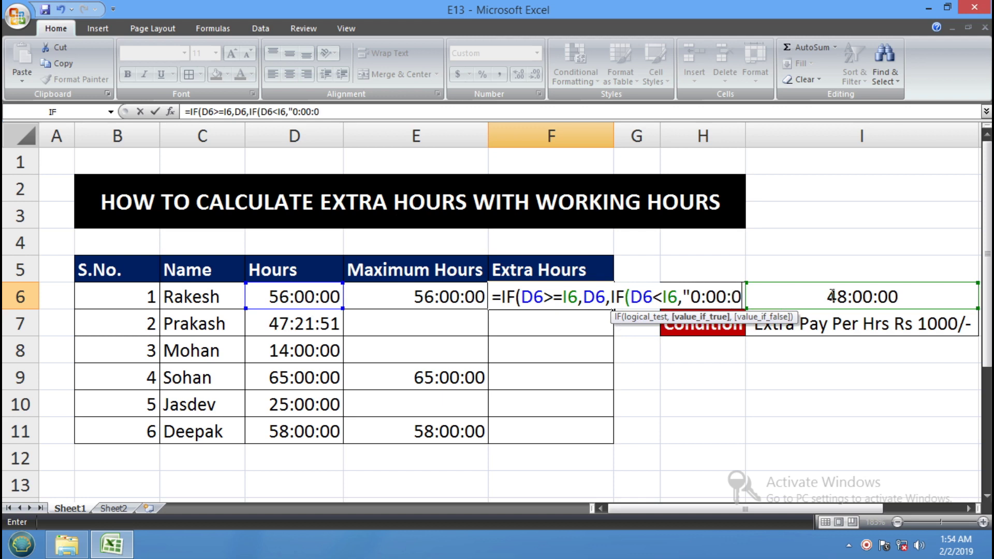
text(0")
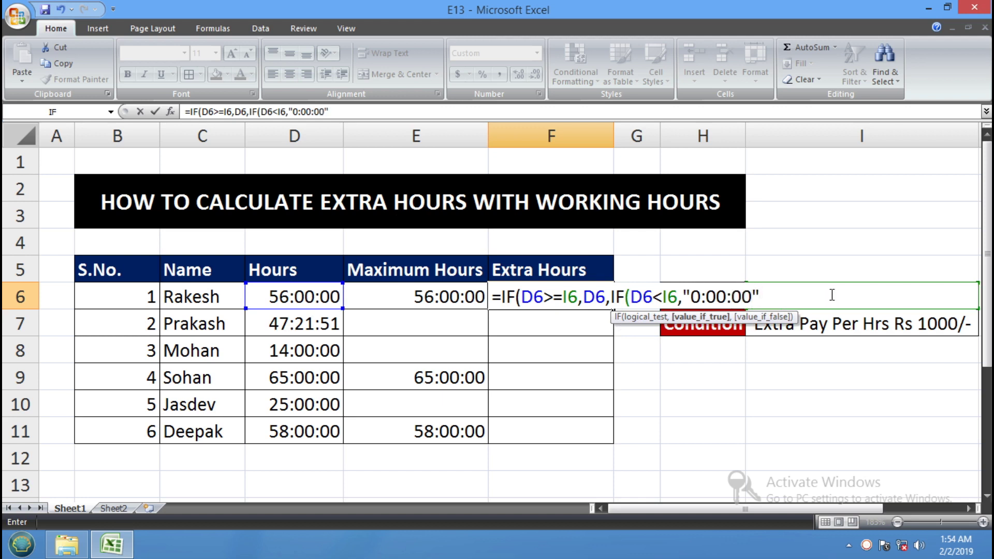
text()))
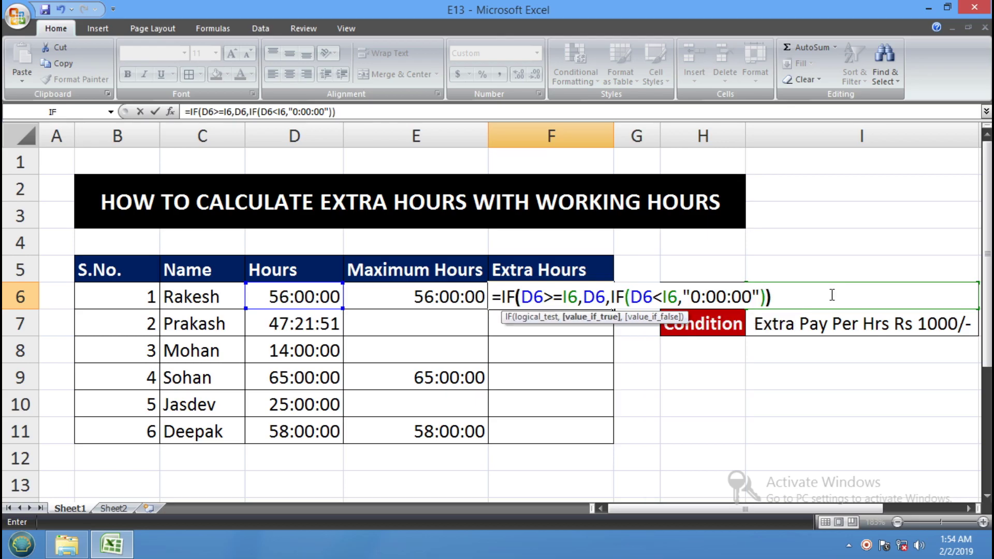
key(Return)
click(593, 293)
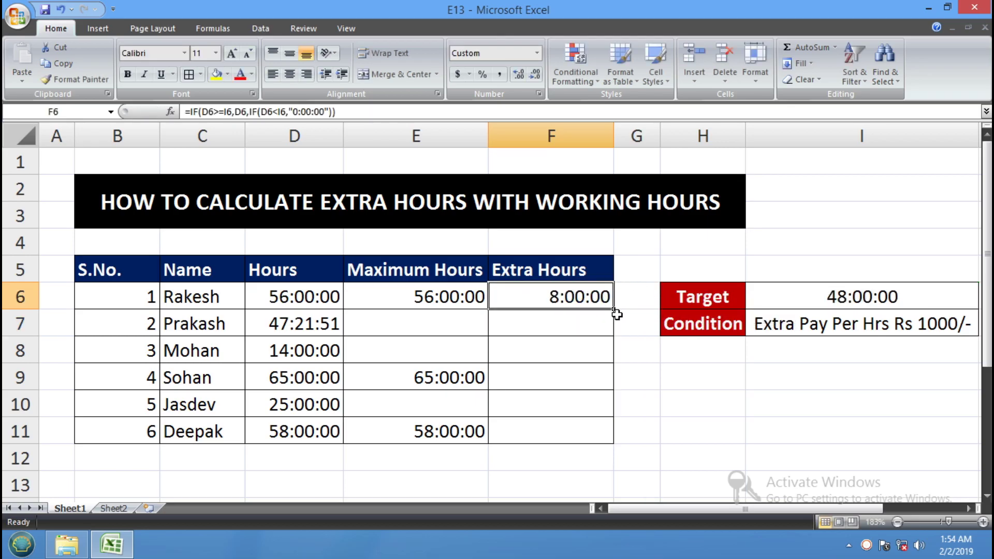
Fill the F6 formula down to F11 and inspect the copy in F8
drag(616, 311, 613, 441)
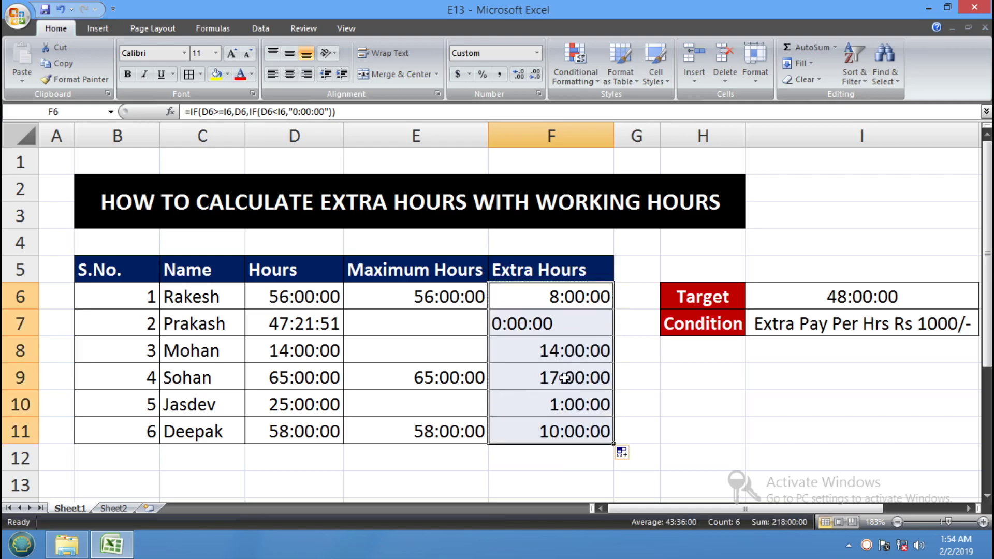
double_click(583, 297)
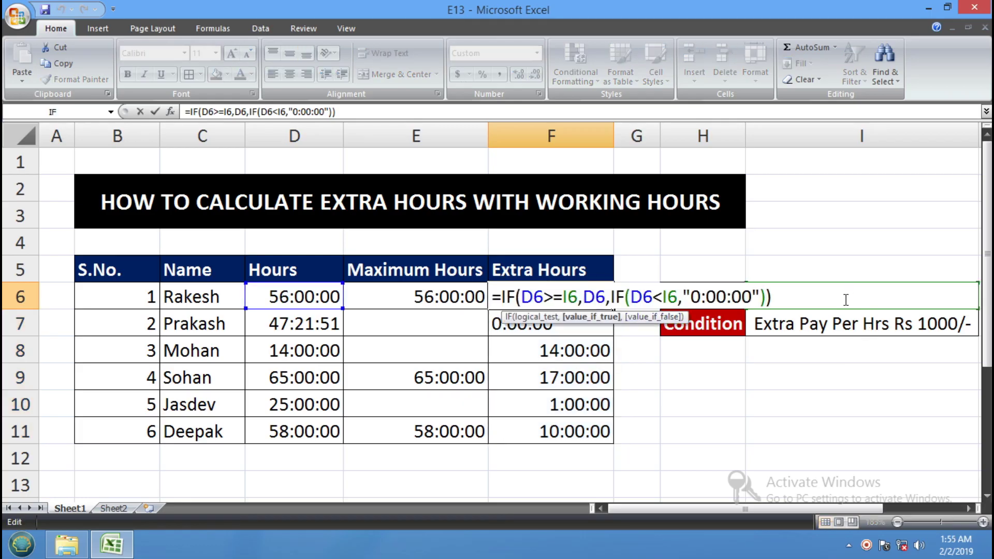
click(579, 353)
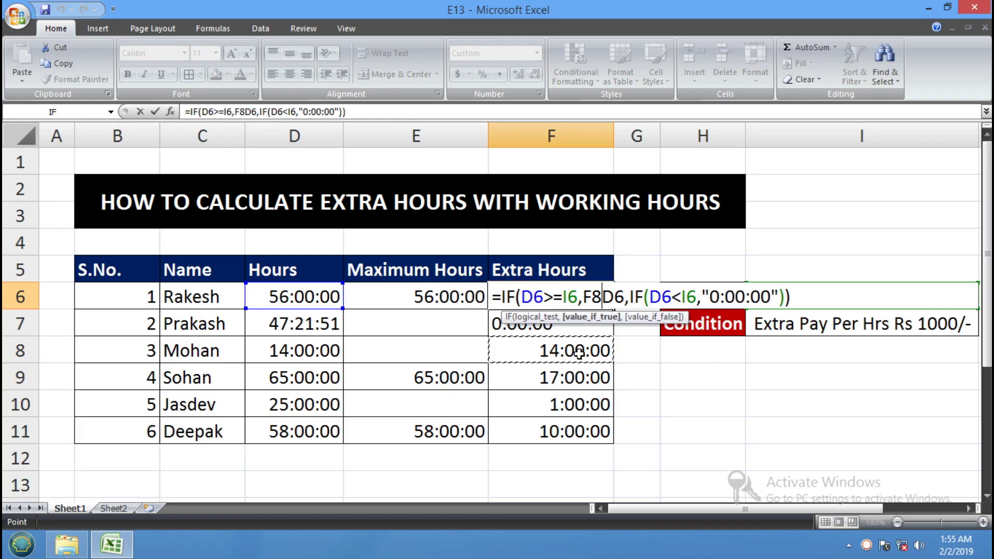
key(Escape)
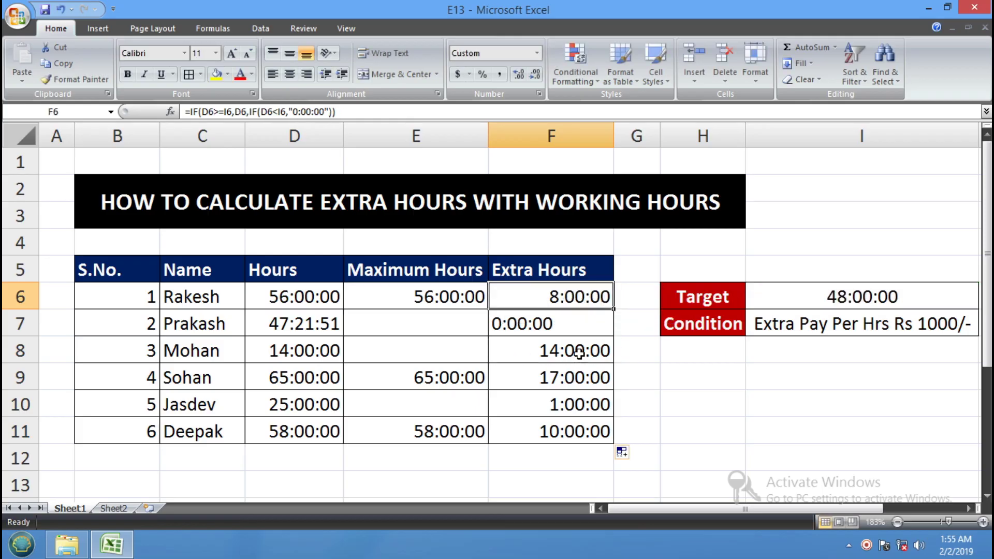
double_click(580, 348)
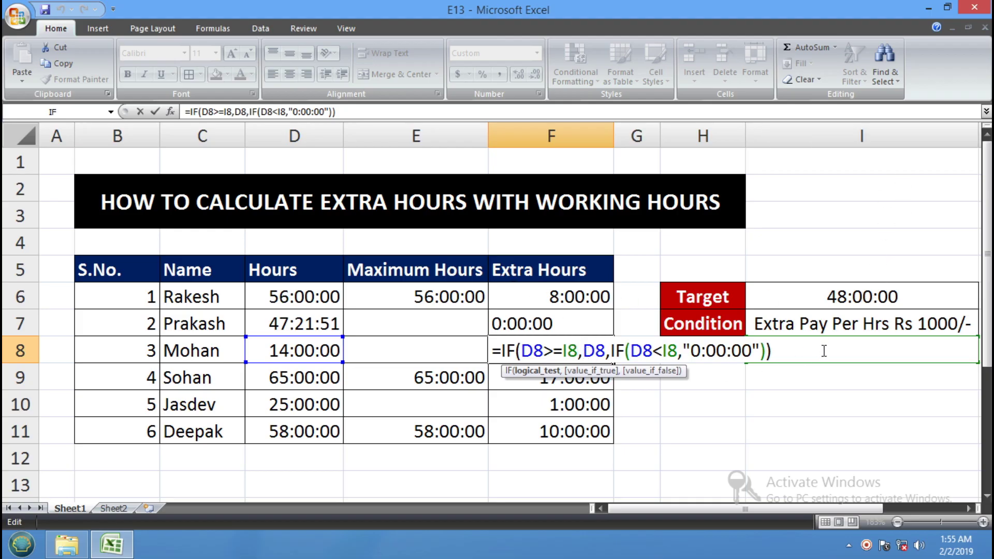
key(Return)
click(563, 297)
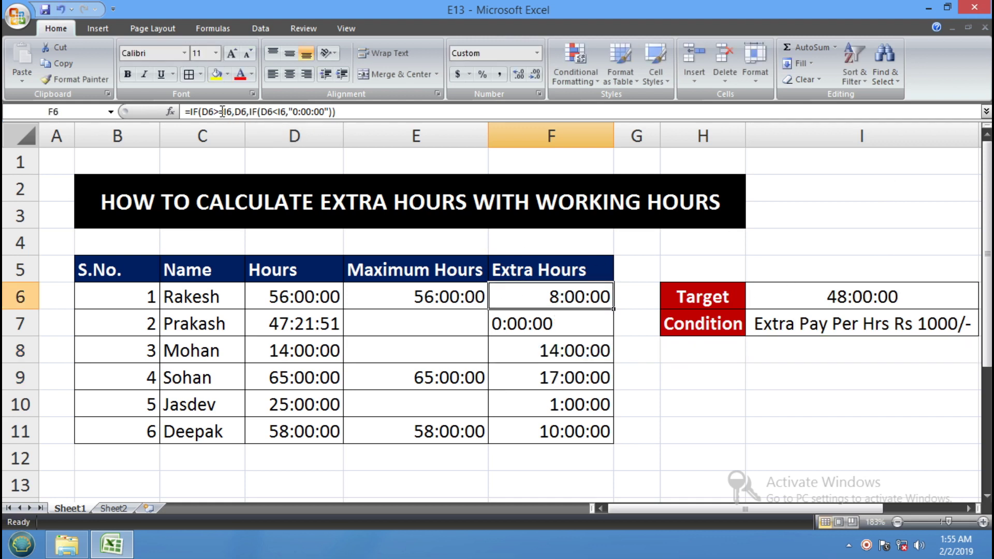
Change the first I6 reference in F6's formula to $I$6
double_click(579, 296)
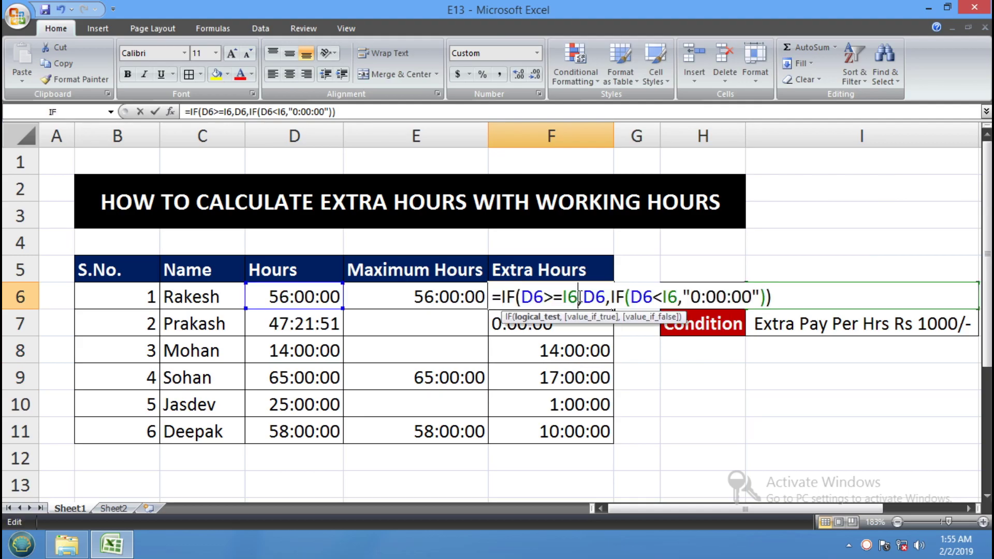
mouse_move(579, 296)
mouse_down()
mouse_move(569, 294)
mouse_move(578, 296)
mouse_up()
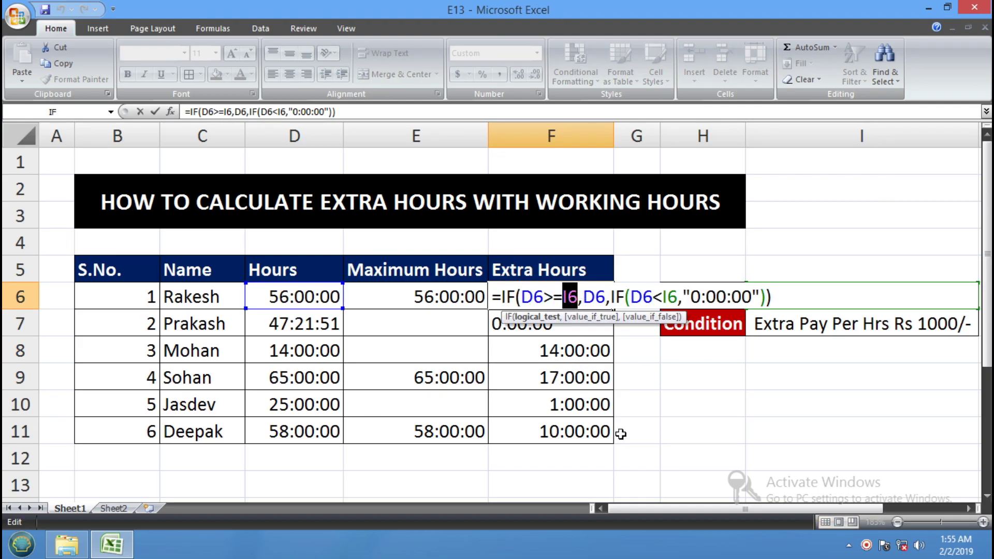
key(F4)
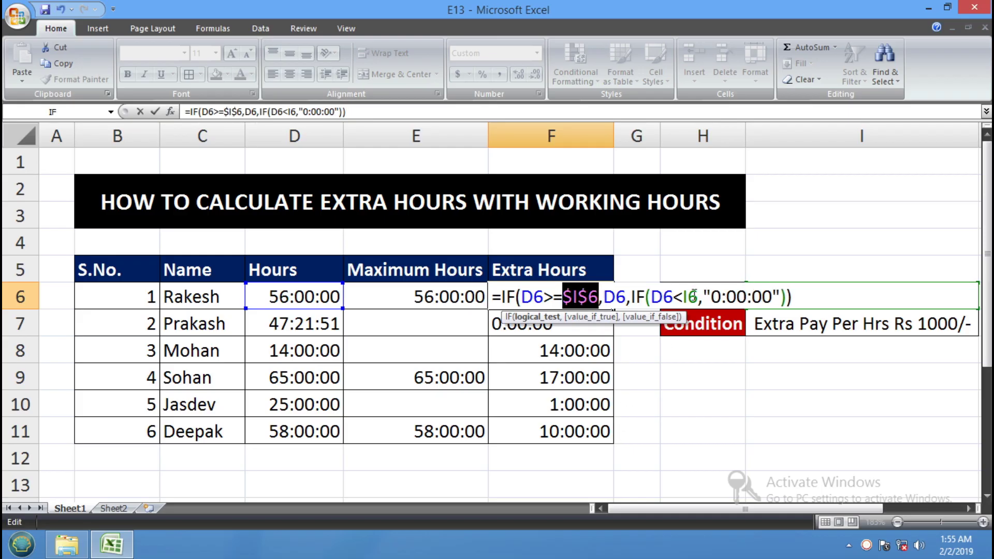
Lock the second I6 reference as $I$6 and refill F6 down through F11
drag(684, 298, 699, 298)
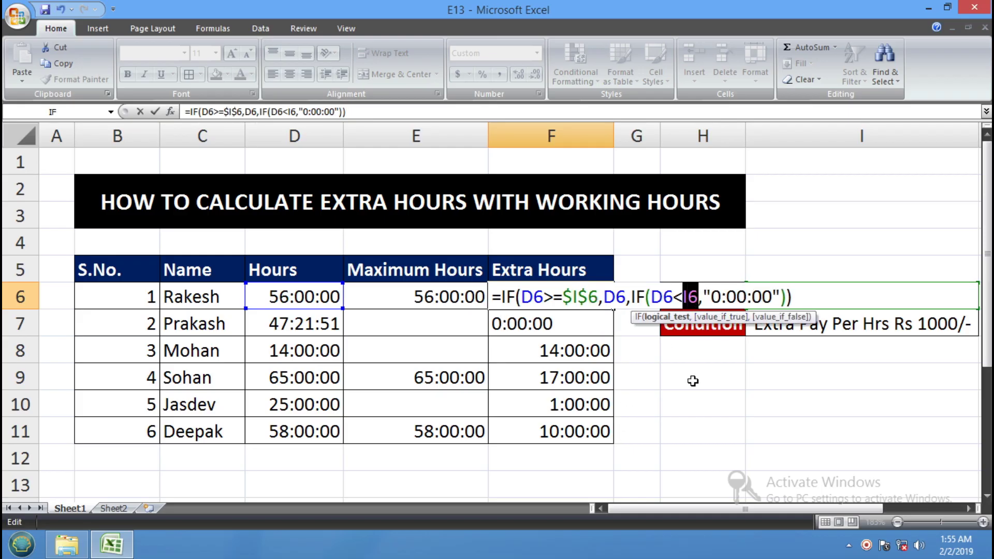
key(F4)
key(Return)
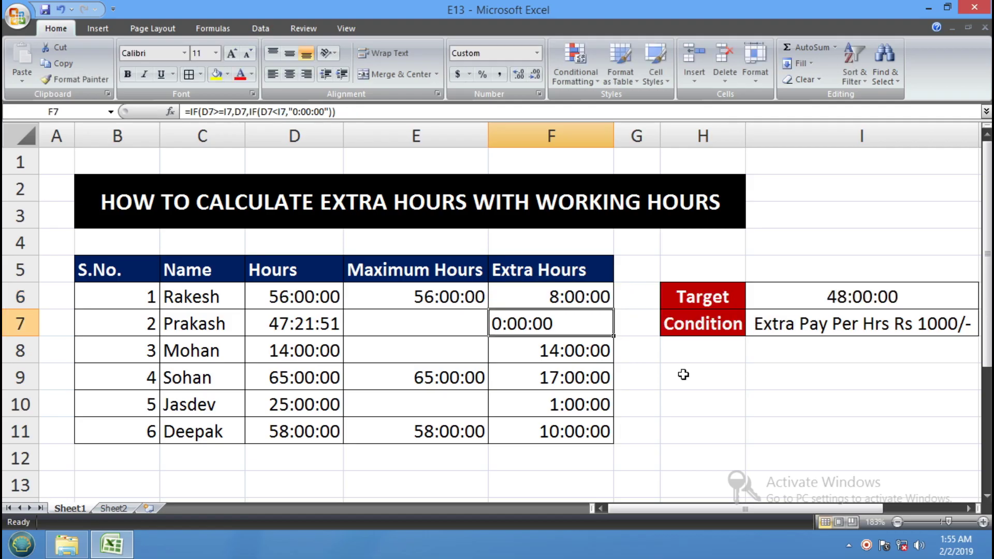
click(602, 289)
drag(616, 308, 617, 439)
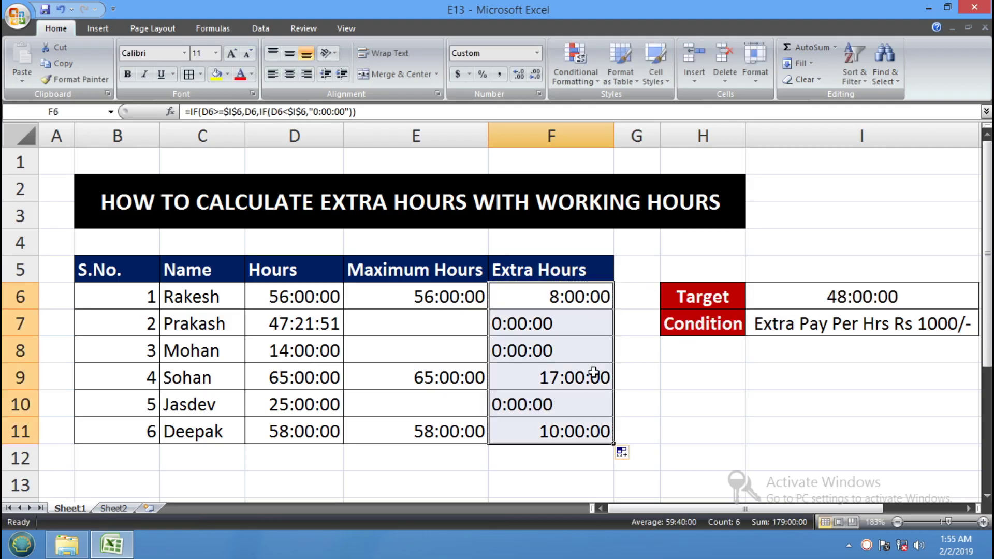
Verify the Hours values in column D and the Extra Hours formulas in F6:F11
click(694, 406)
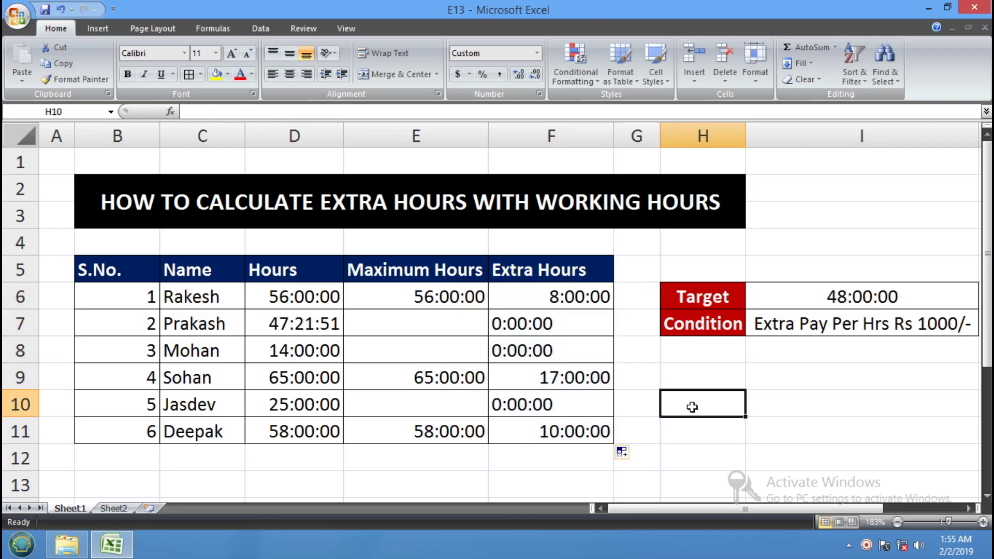
click(302, 299)
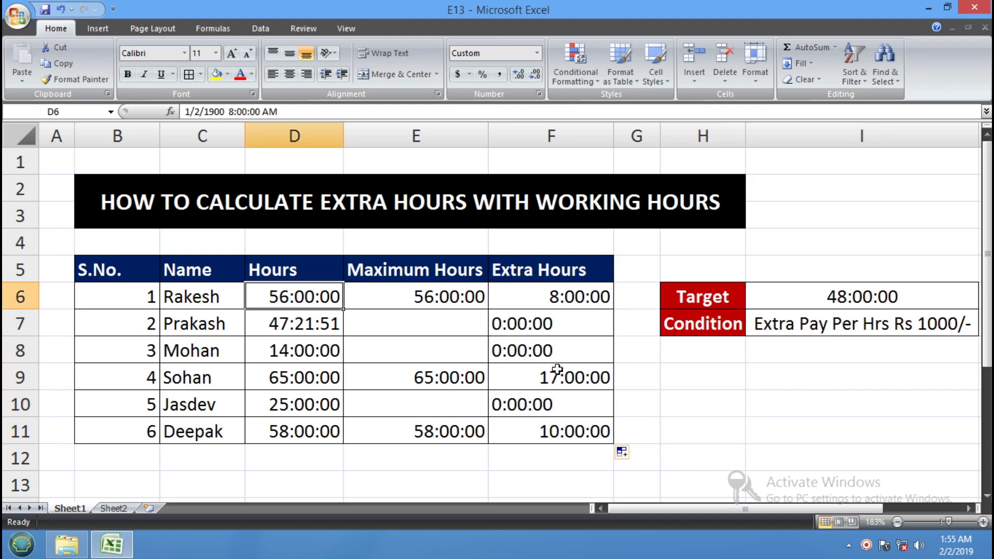
click(298, 383)
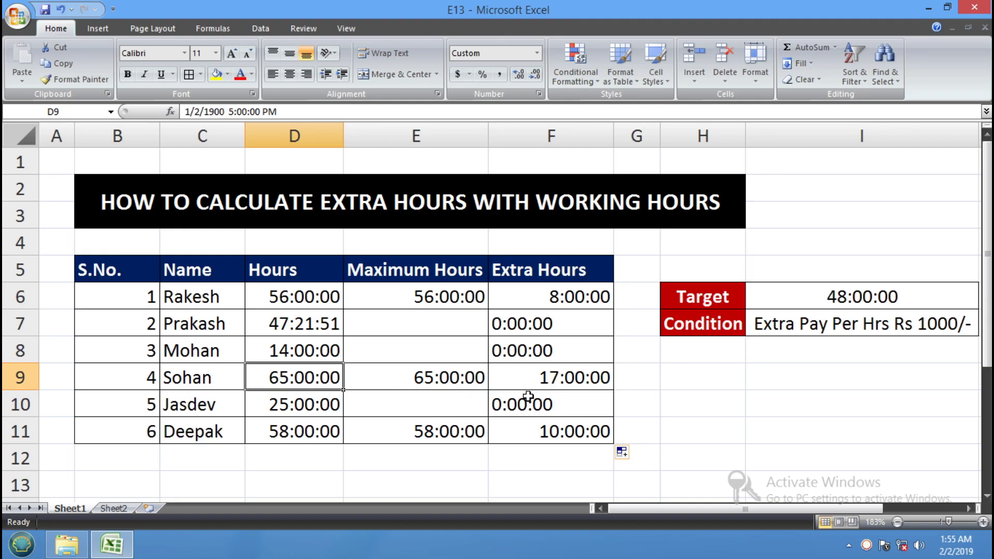
click(284, 435)
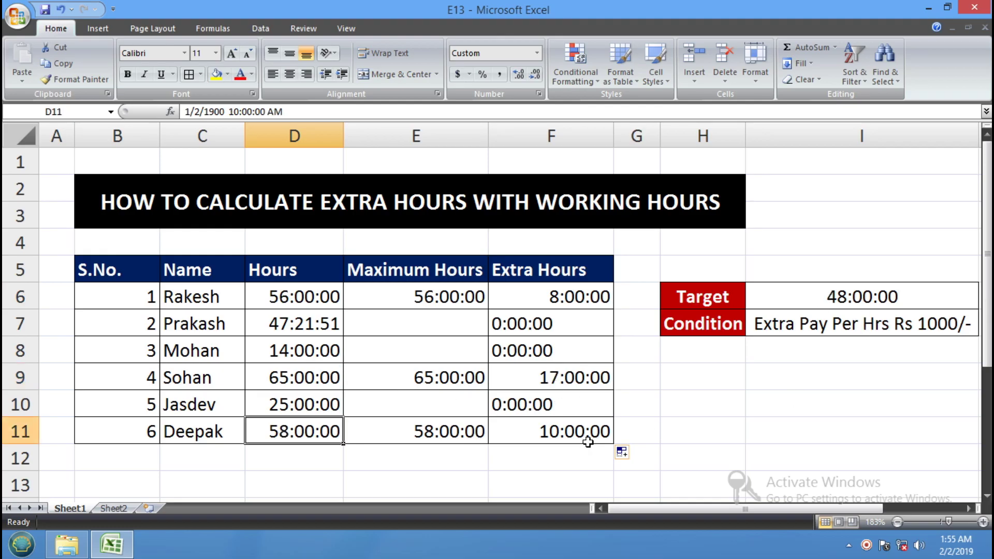
click(304, 328)
click(321, 401)
click(321, 425)
click(515, 326)
click(521, 352)
click(529, 403)
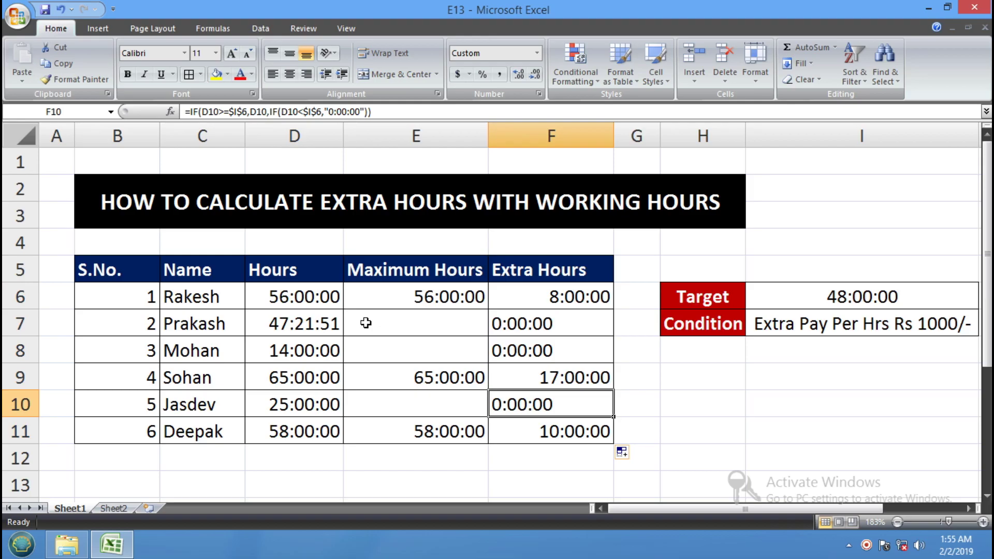
click(574, 291)
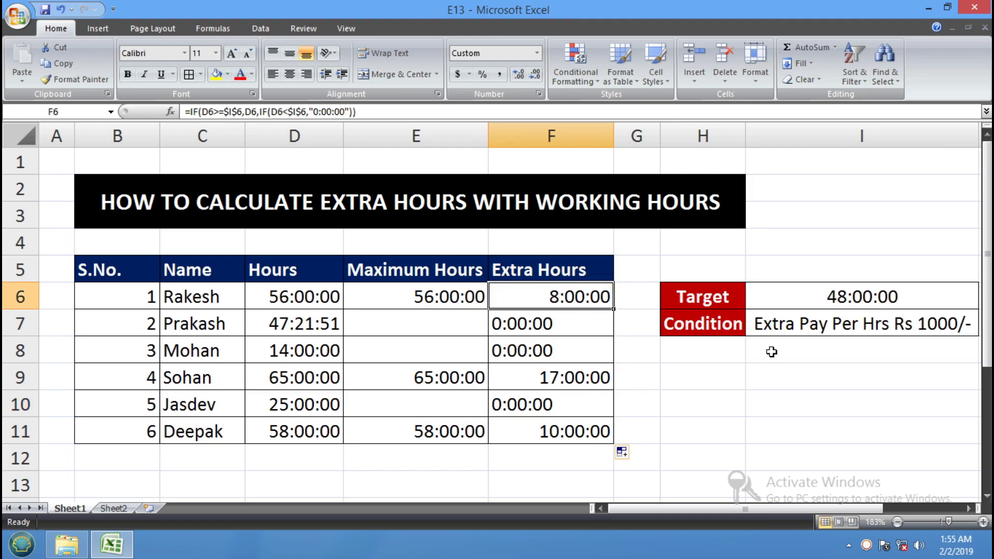
click(518, 326)
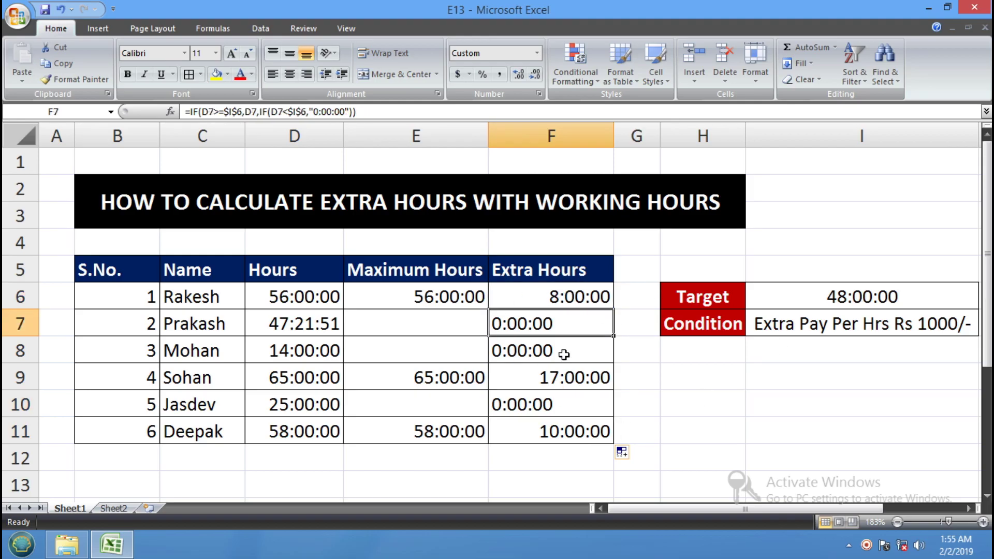
click(545, 295)
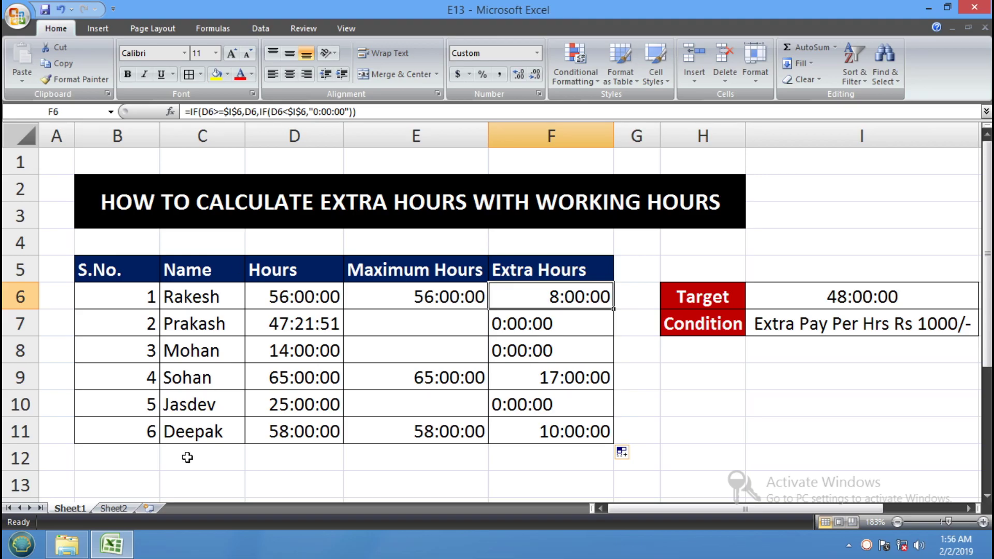
On Sheet2, set cells A1:A11 to General number format
click(116, 509)
click(358, 293)
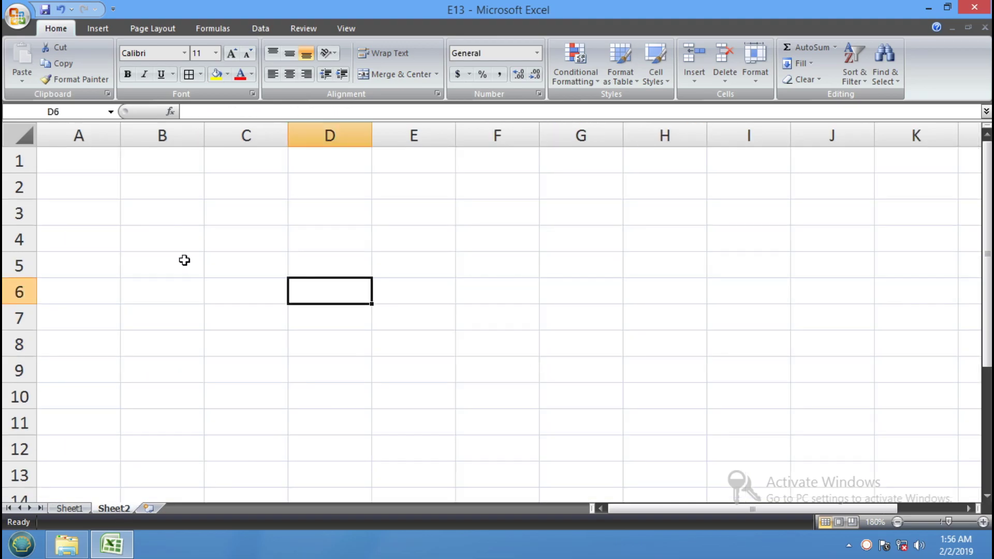
drag(80, 162, 86, 421)
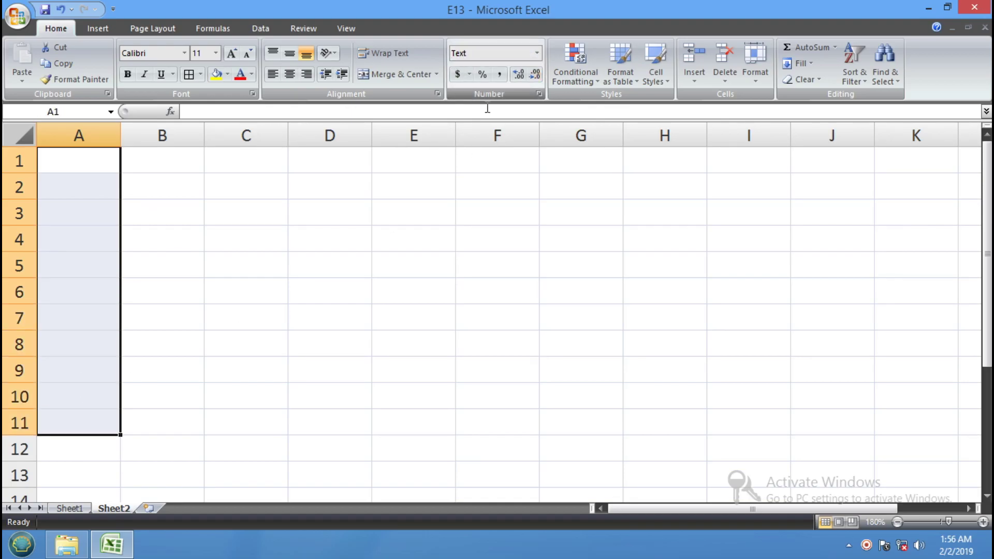
click(537, 52)
click(501, 83)
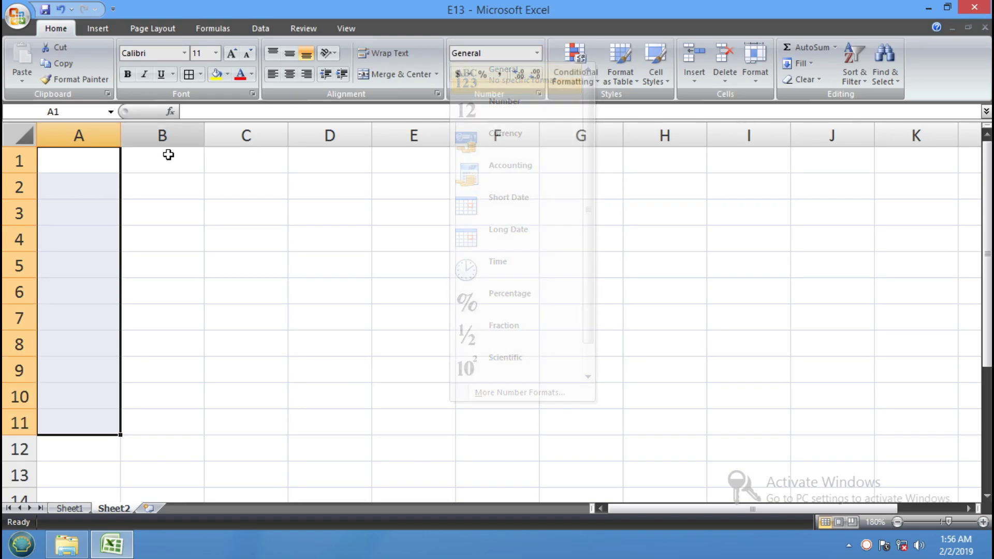
click(90, 165)
click(193, 163)
click(414, 262)
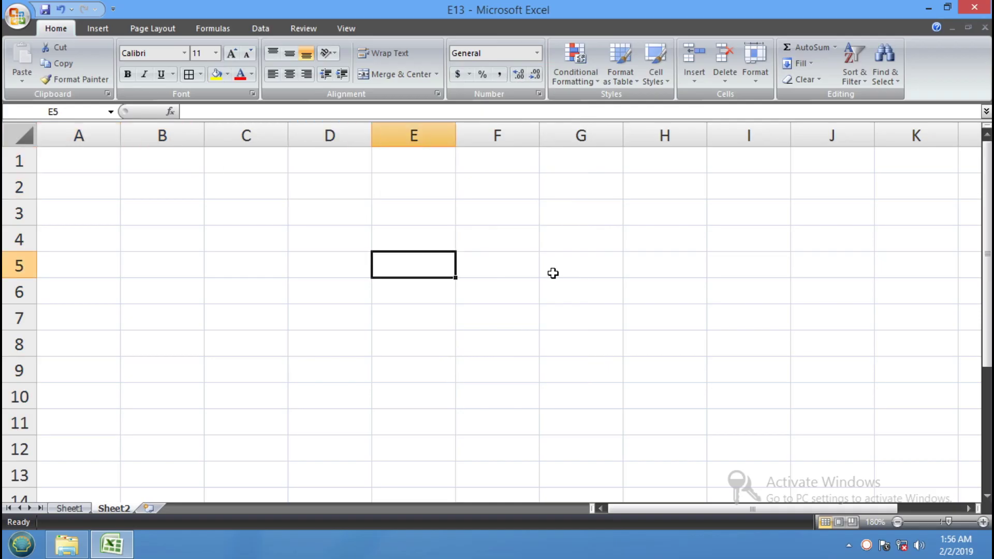
click(577, 213)
Type the numbers 1 through 8 down A1:A8, then select A1:A8 and B1:B8
click(96, 170)
text(1)
key(Return)
text(2)
key(Return)
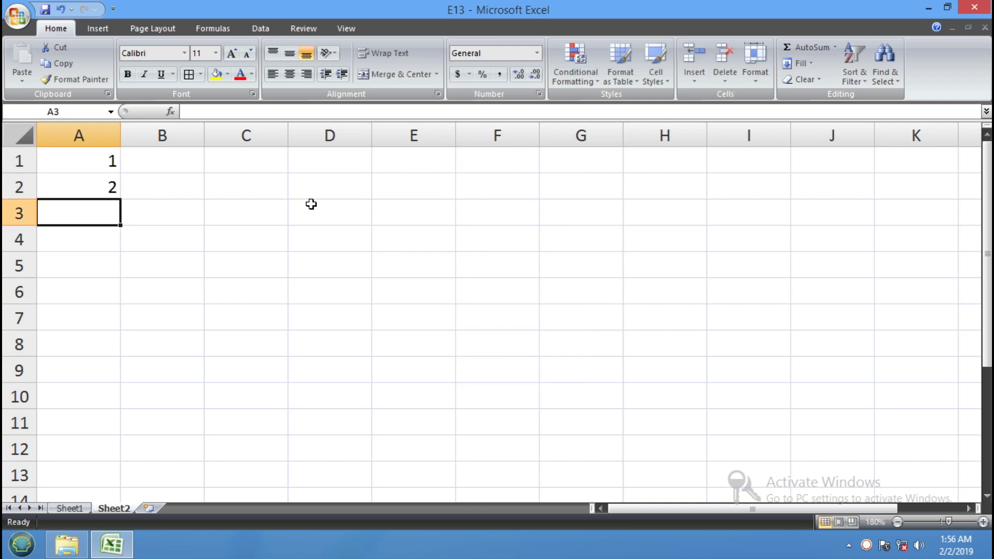
text(3)
key(Return)
text(4)
key(Return)
text(5)
key(Return)
text(6)
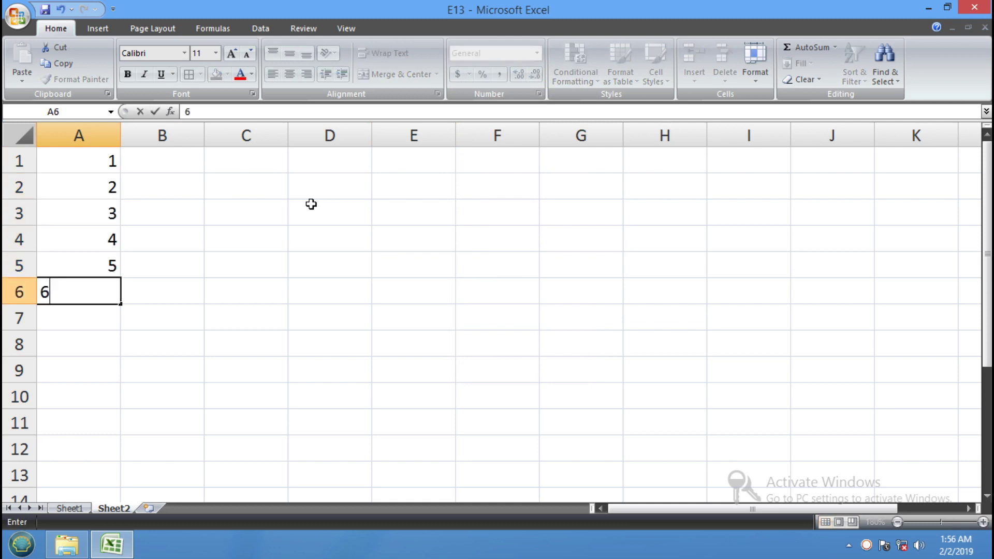
text( 7)
key(Return)
text(8)
key(Return)
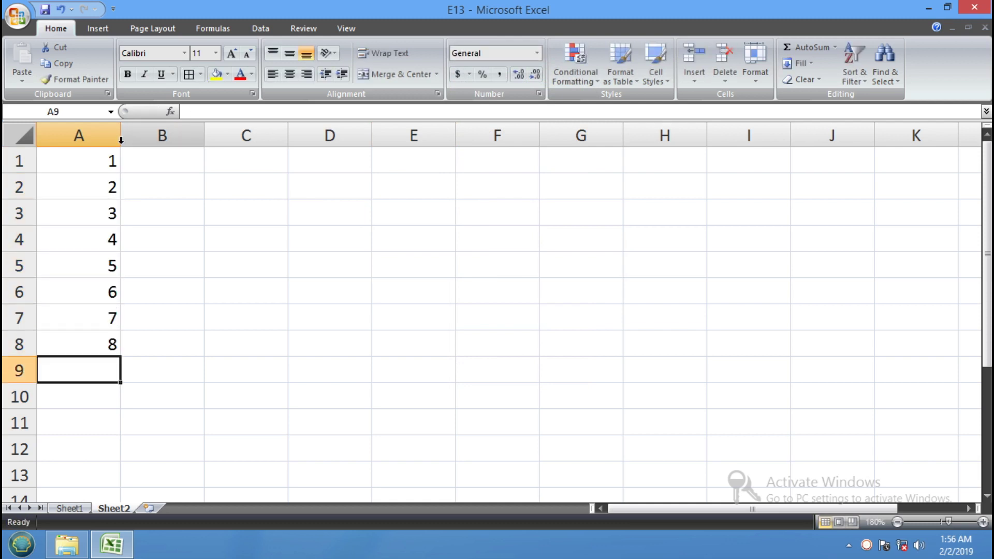
click(98, 158)
drag(98, 183, 86, 342)
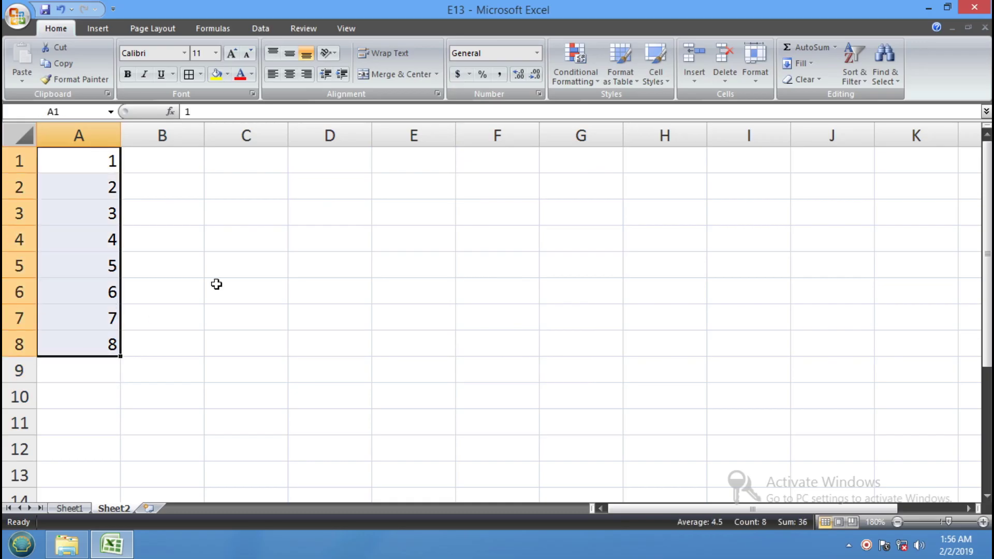
drag(192, 161, 192, 343)
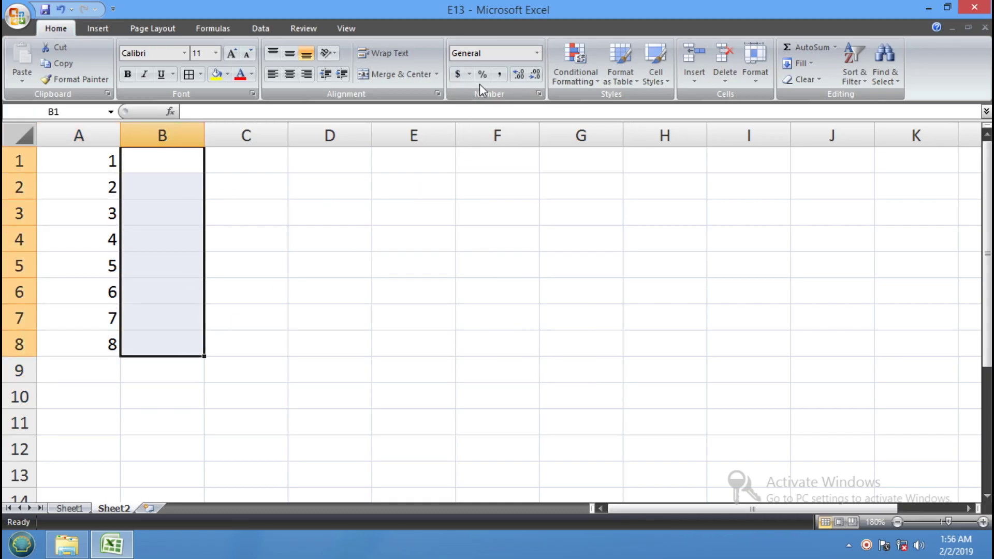
Format B1:B8 as Text and enter the numbers 1 through 6 down column B
click(538, 51)
scroll(501, 362, down, 1)
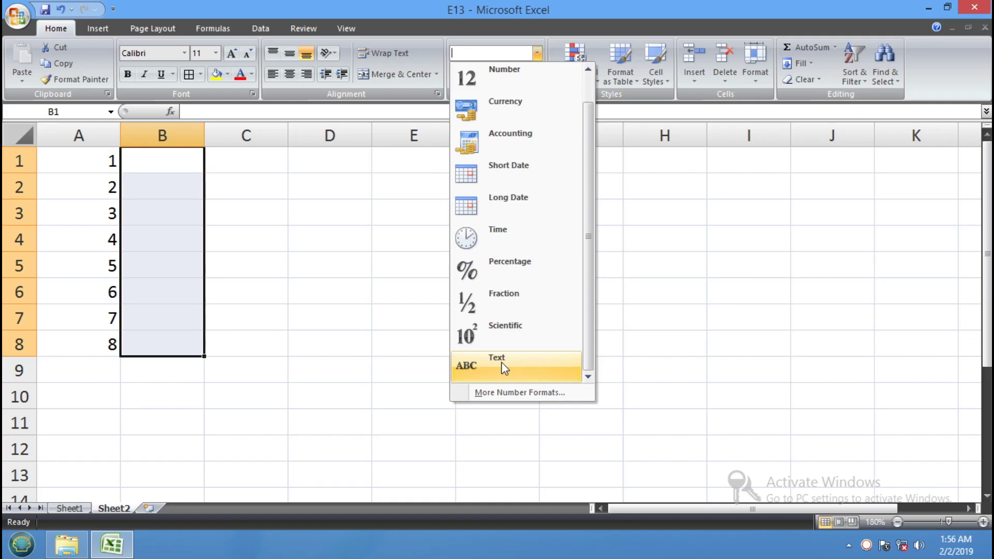
click(514, 362)
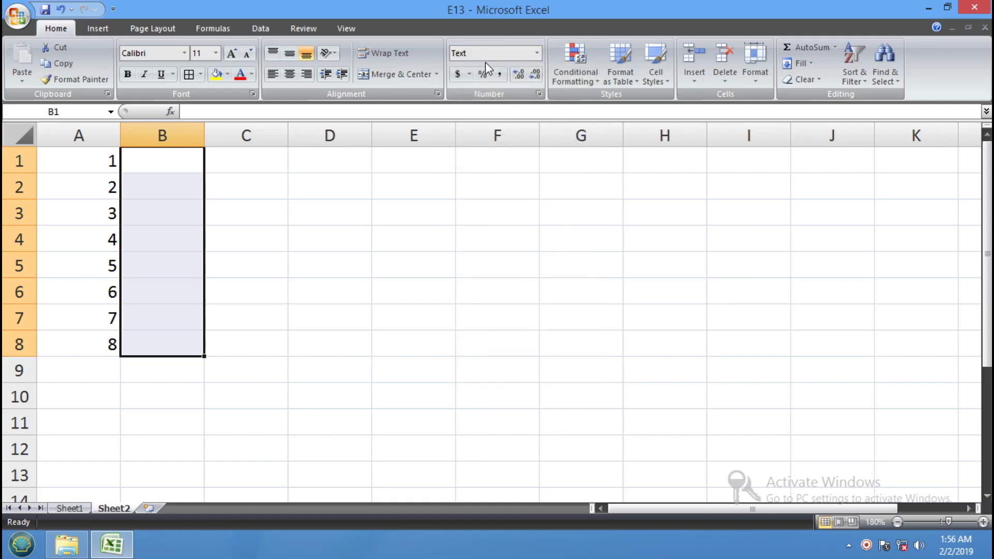
click(187, 163)
text(1)
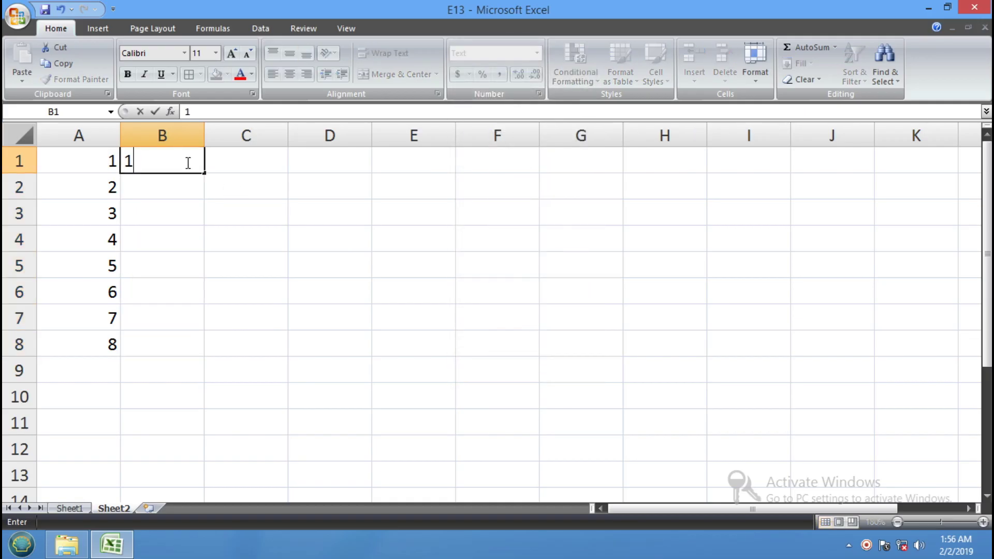
key(Return)
text(2 3 4 5 6)
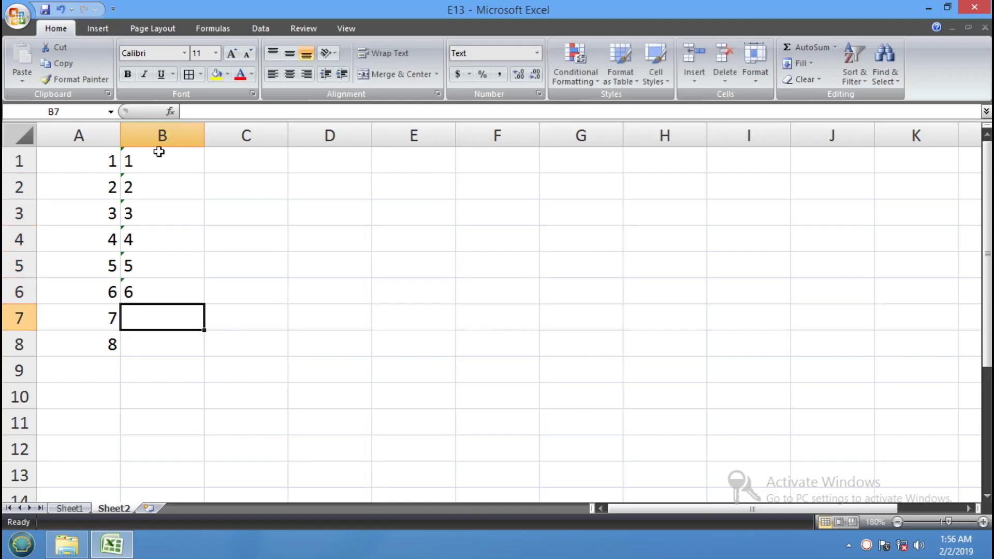
Compare column A's numbers with column B's left-aligned text numbers, then return to Sheet1
drag(74, 160, 80, 323)
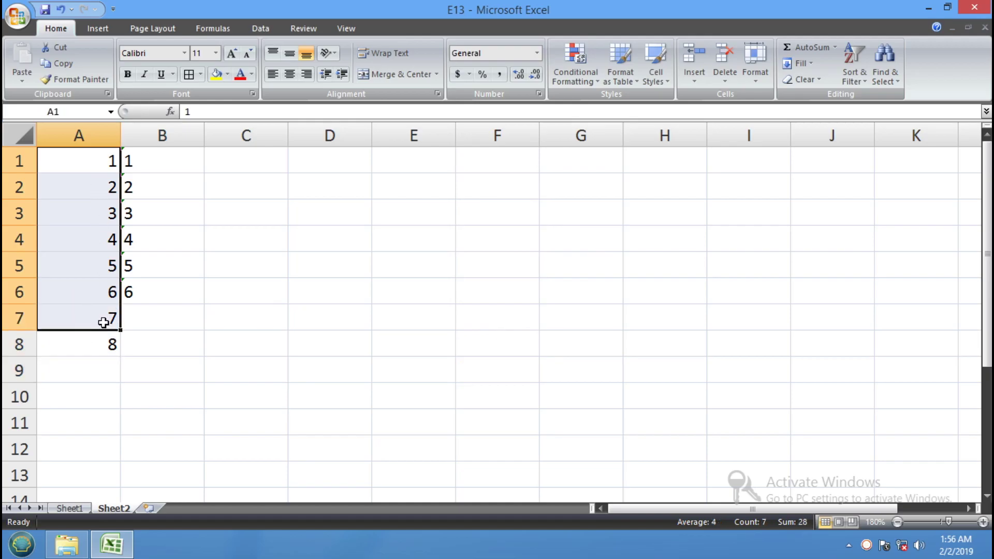
click(161, 164)
drag(161, 163, 161, 344)
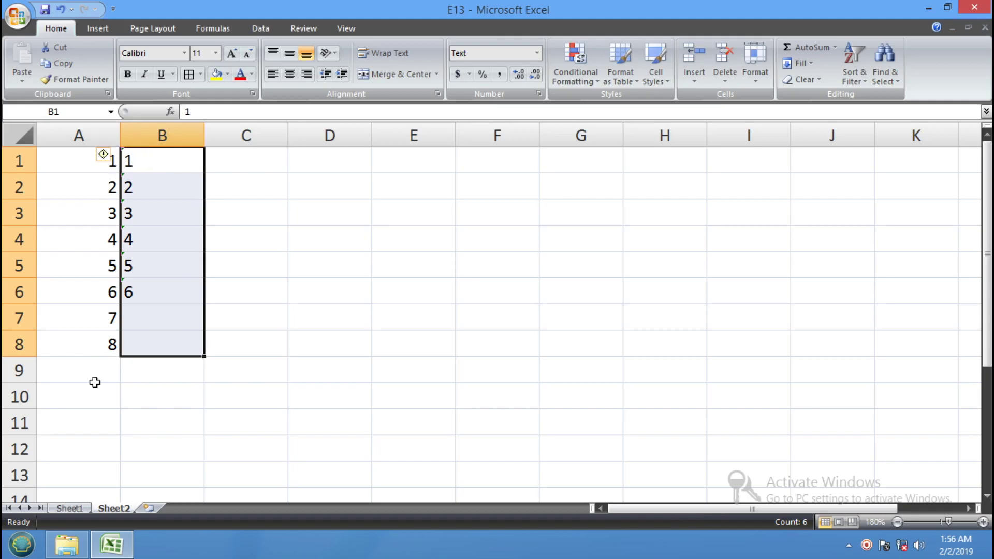
click(72, 509)
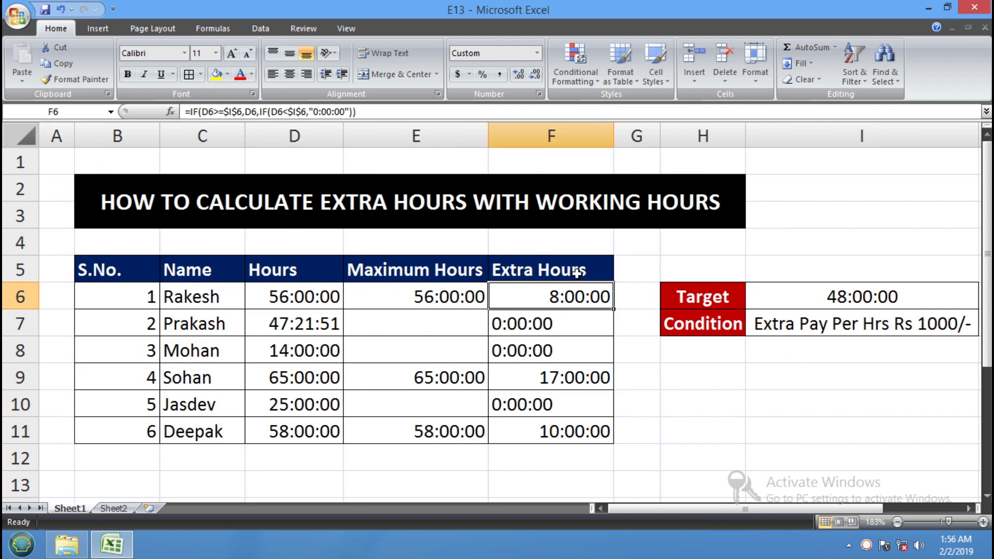
Wrap F6's Extra Hours formula in VALUE( ) and fill it down through F11
double_click(550, 297)
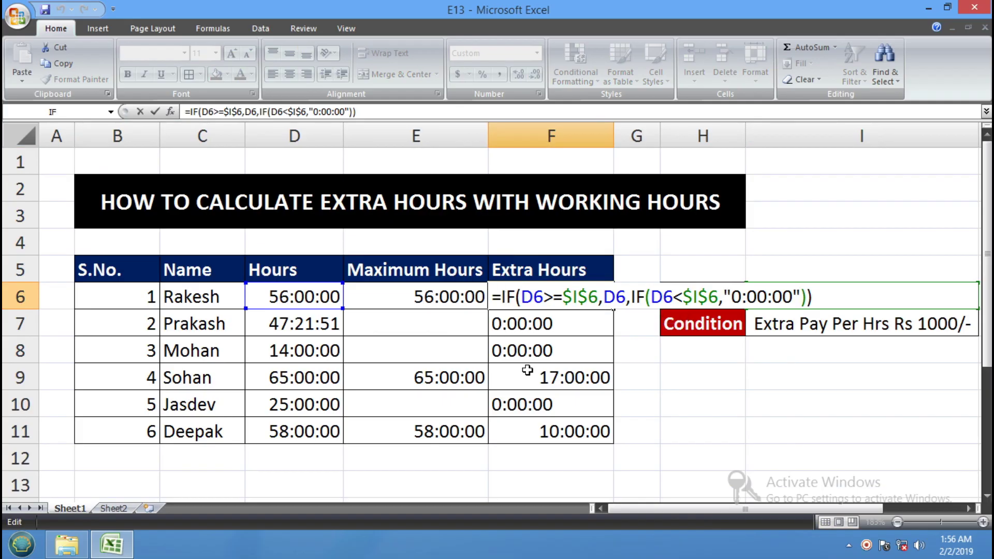
text(VALUE)
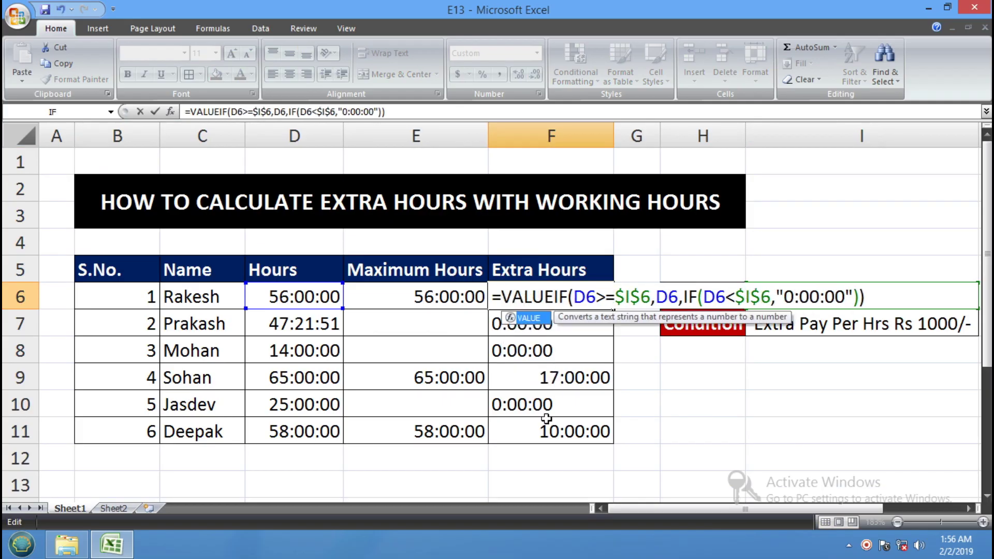
text(()
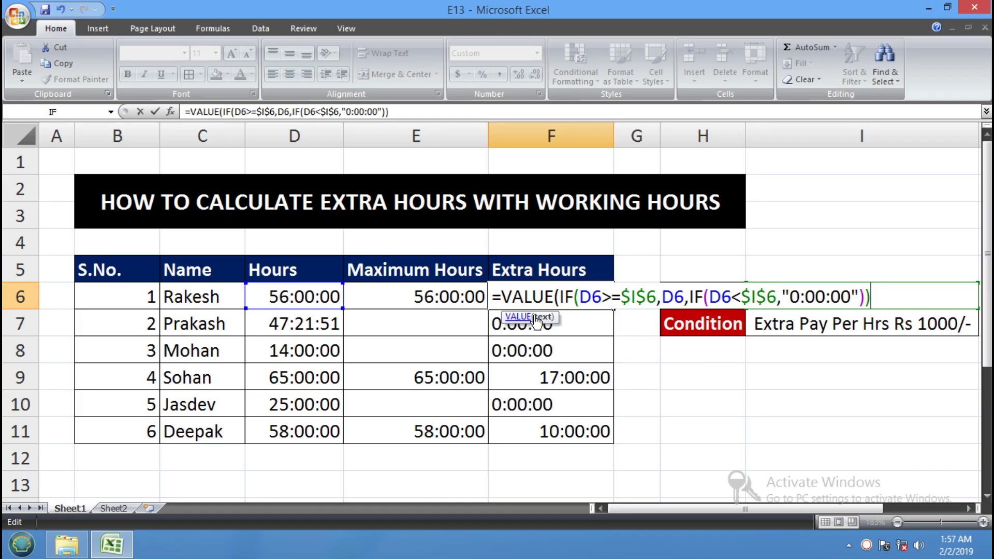
text())
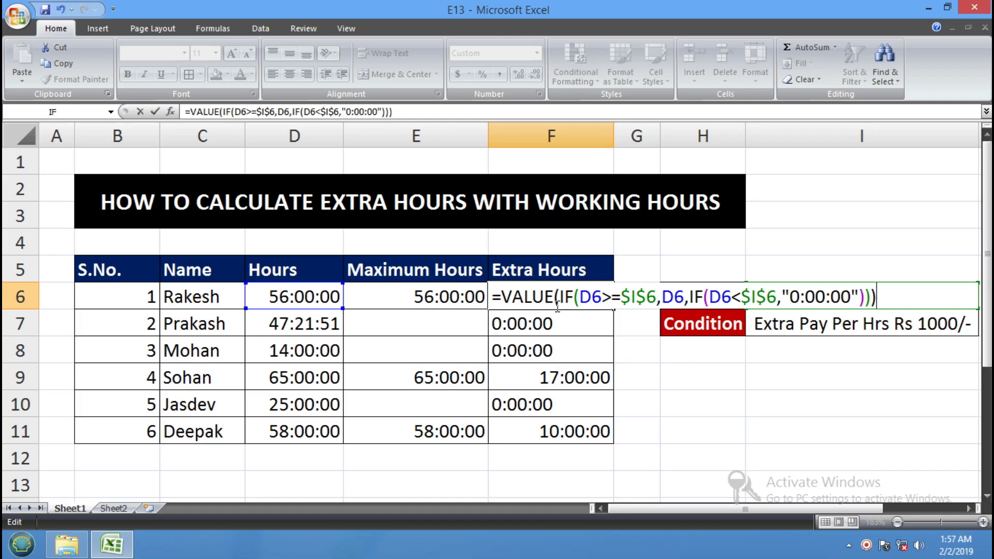
key(Return)
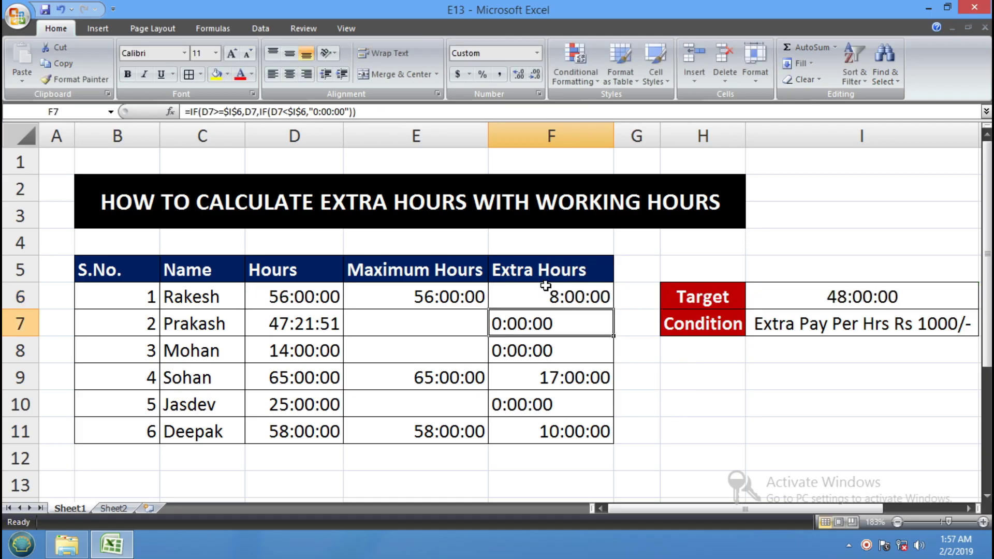
click(567, 301)
drag(614, 310, 615, 444)
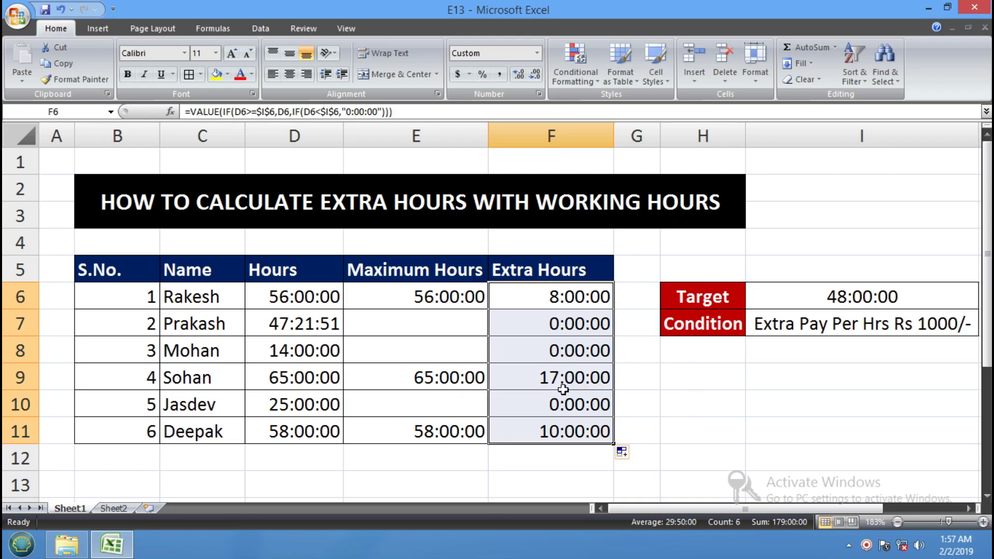
click(580, 342)
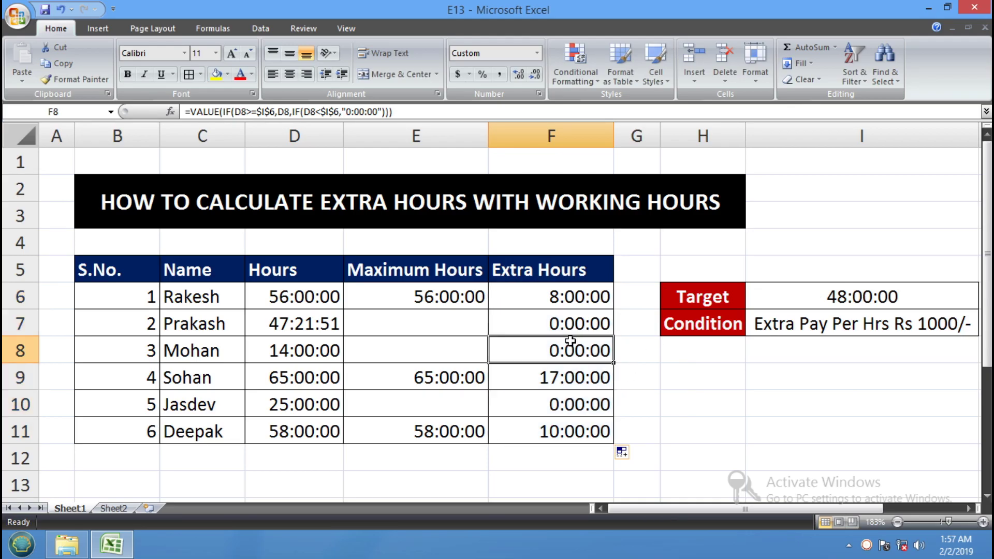
click(564, 329)
click(560, 347)
click(570, 378)
click(567, 409)
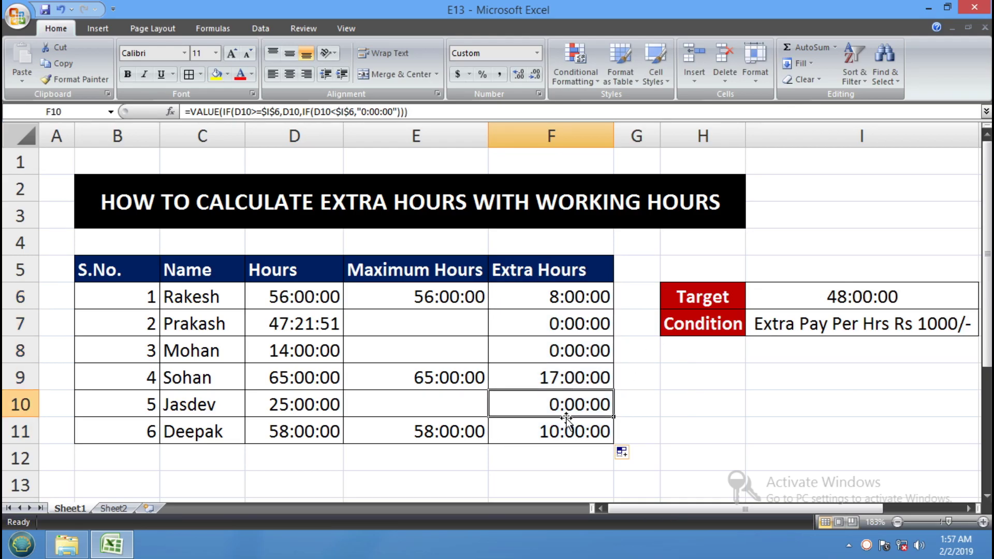
click(673, 405)
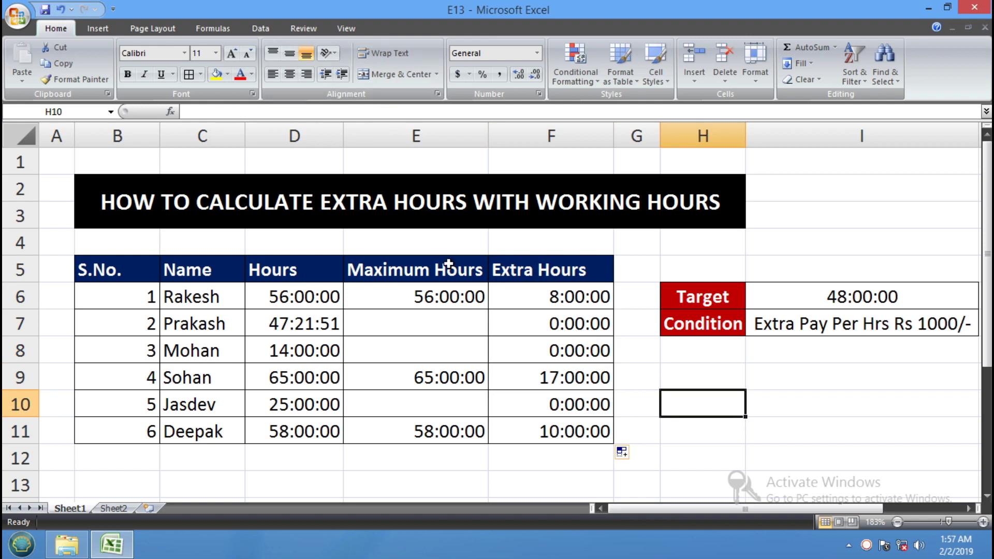
click(397, 289)
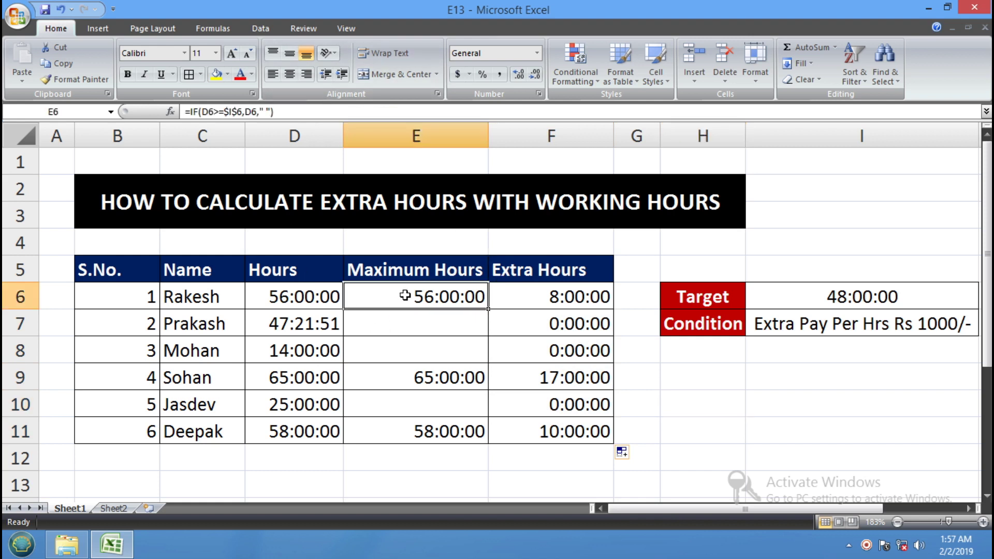
click(405, 373)
click(415, 428)
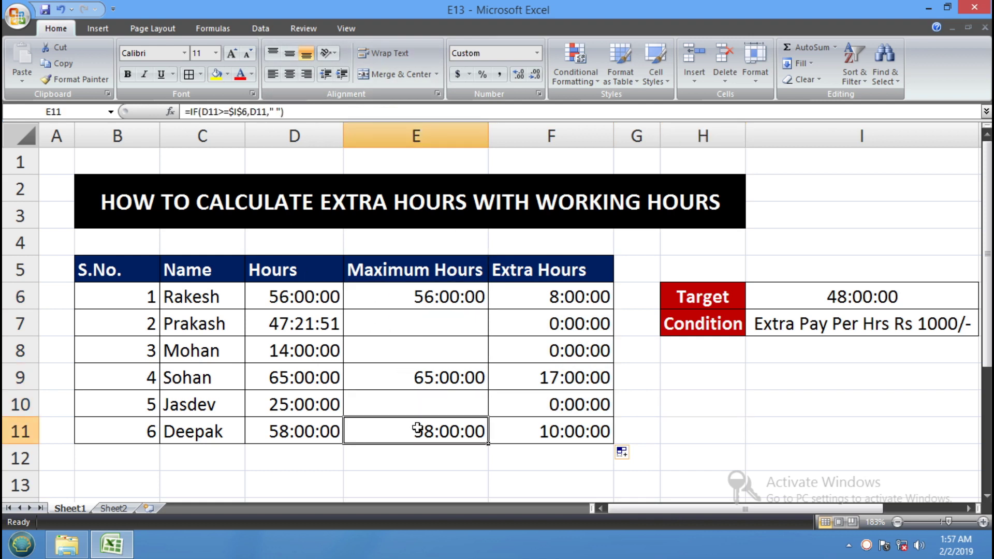
click(566, 296)
click(568, 328)
click(559, 372)
click(559, 393)
click(558, 431)
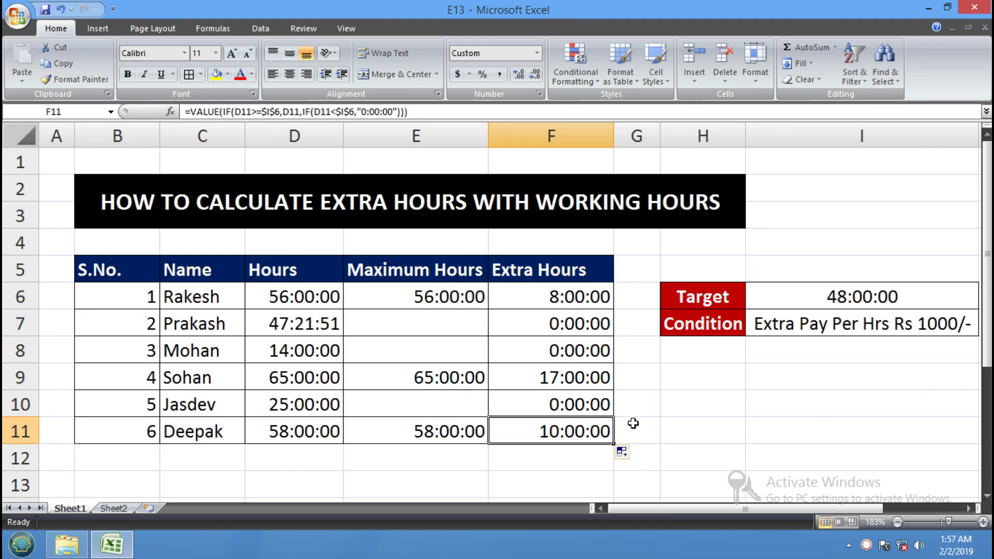
click(777, 386)
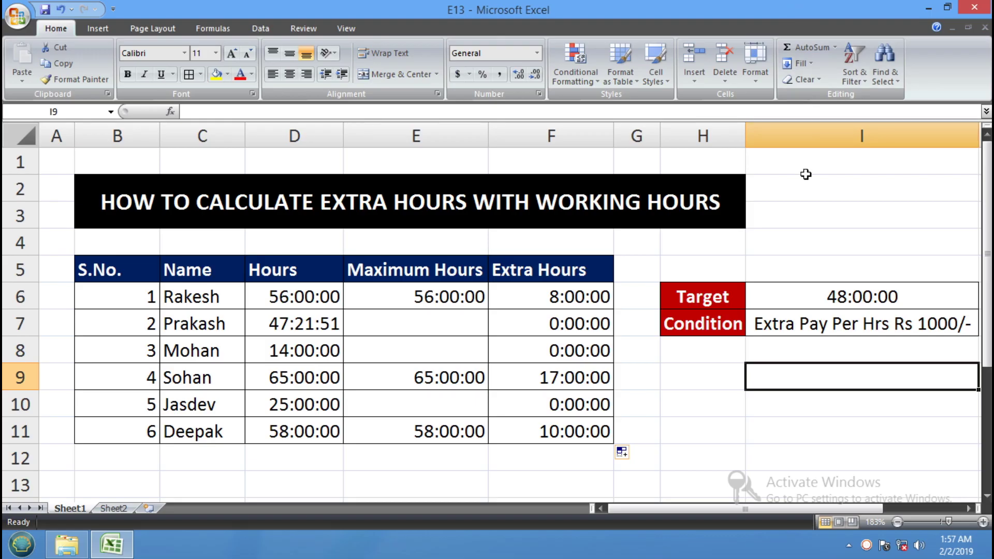
click(811, 209)
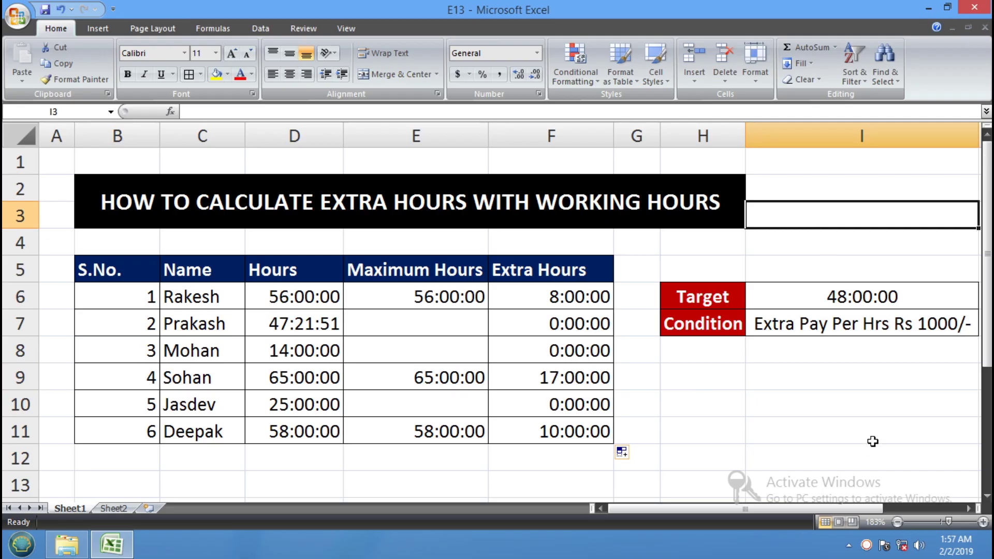